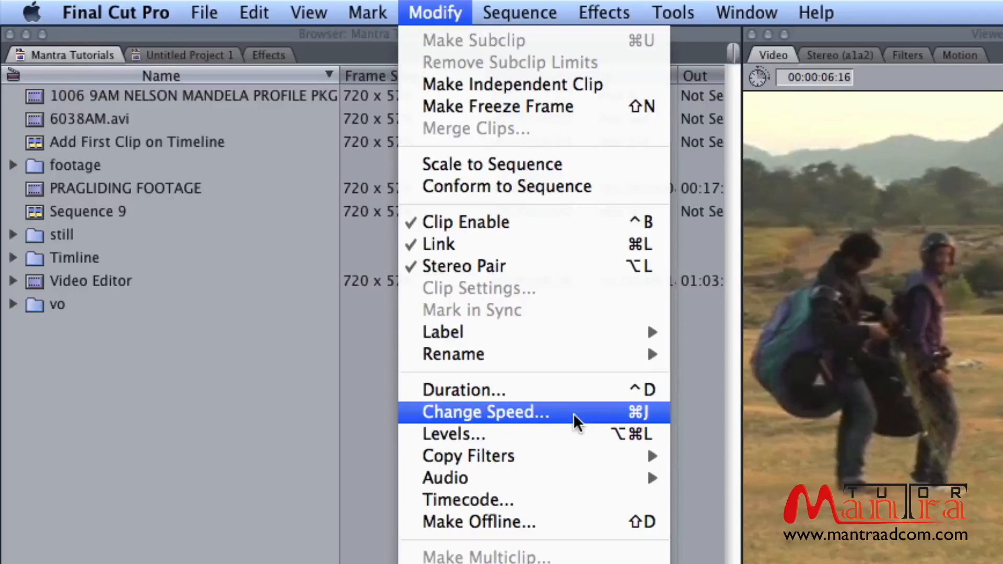
# Step: Change the speed of the selected paragliding clip on track V1 to a rate of 50%
pyautogui.click(573, 413)
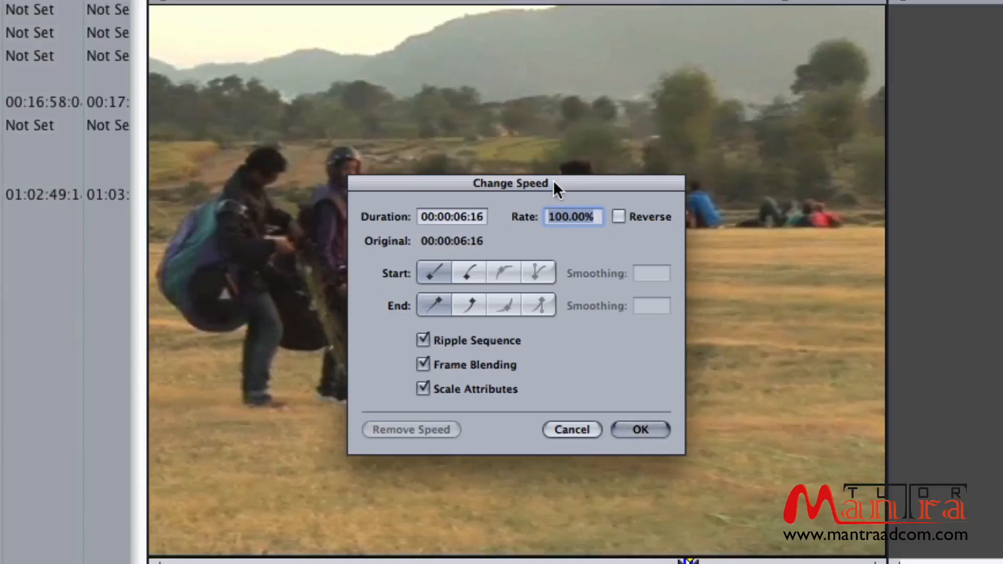
pyautogui.moveTo(552, 180); pyautogui.dragTo(551, 184)
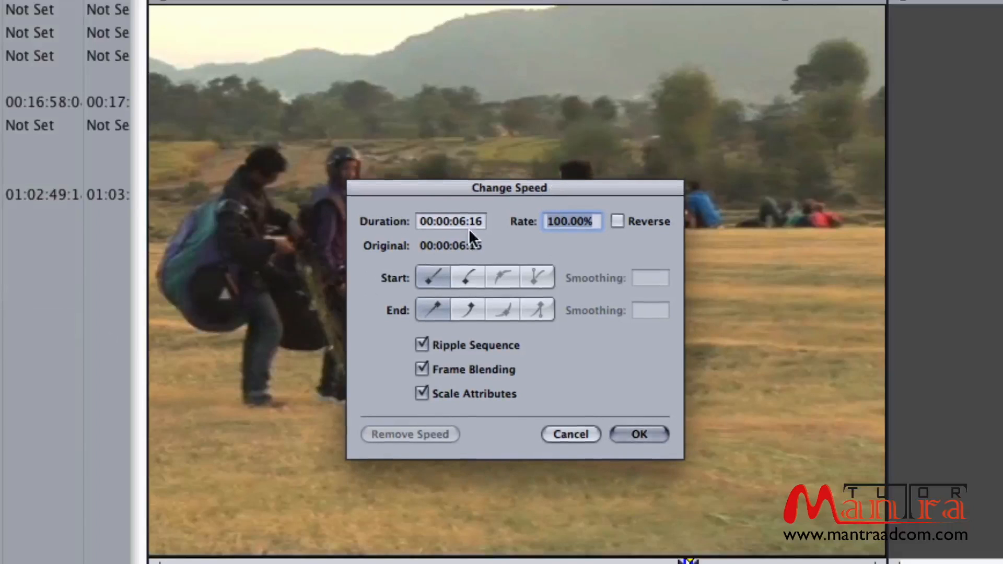
pyautogui.moveTo(416, 221); pyautogui.dragTo(493, 223)
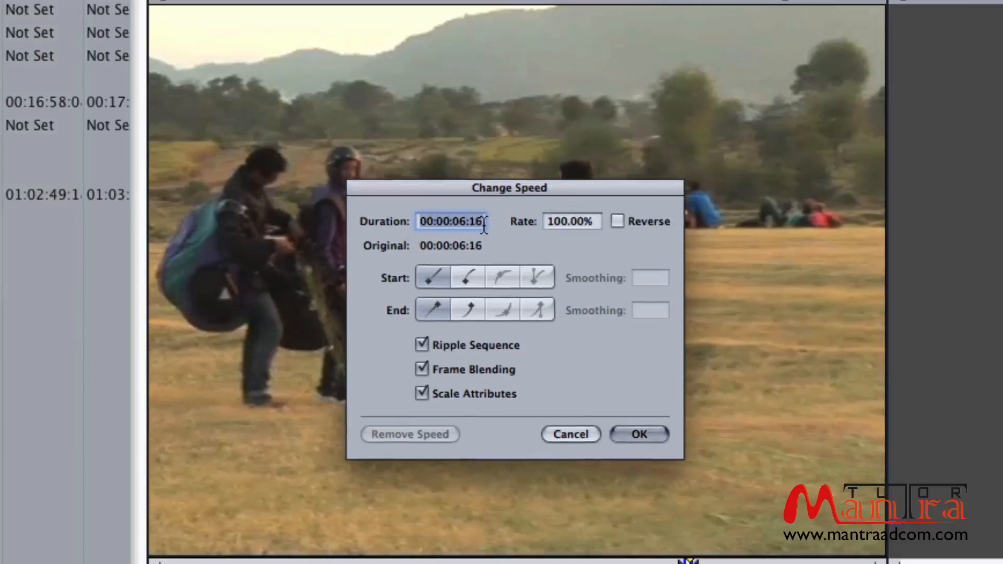
pyautogui.press('Right')
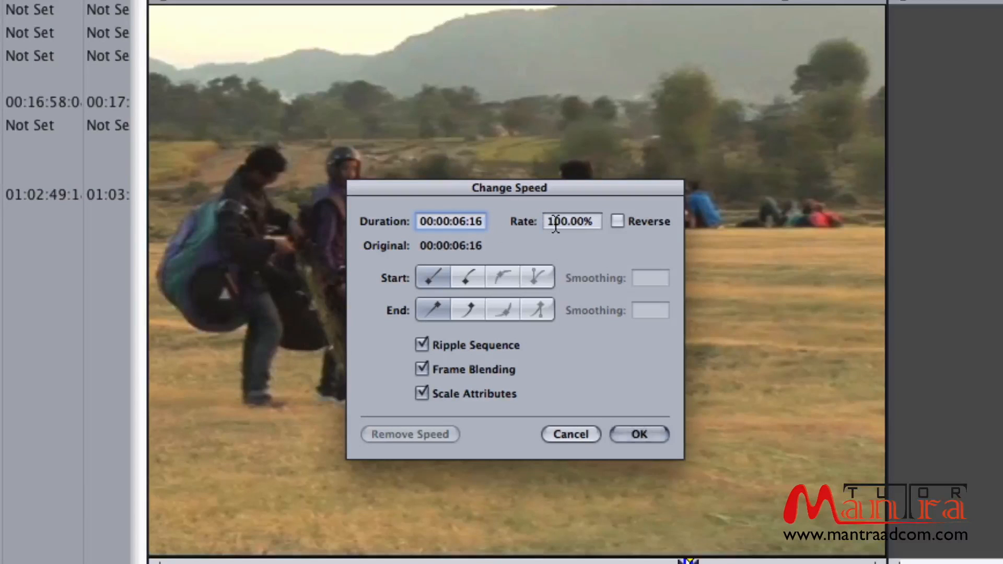
pyautogui.click(554, 221)
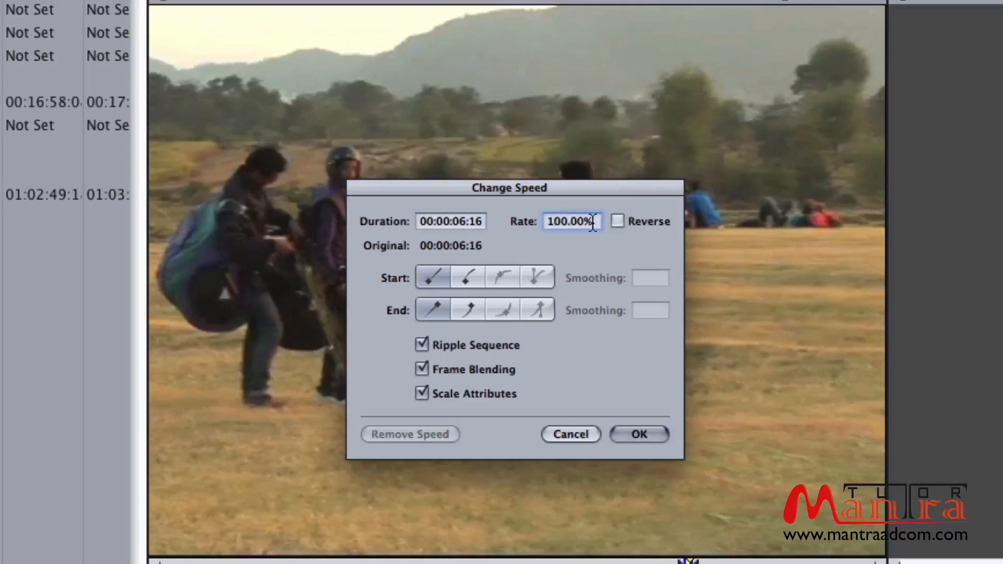
pyautogui.moveTo(594, 222); pyautogui.dragTo(501, 224)
pyautogui.click(598, 222)
pyautogui.doubleClick(598, 221)
pyautogui.write('50')
pyautogui.click(647, 429)
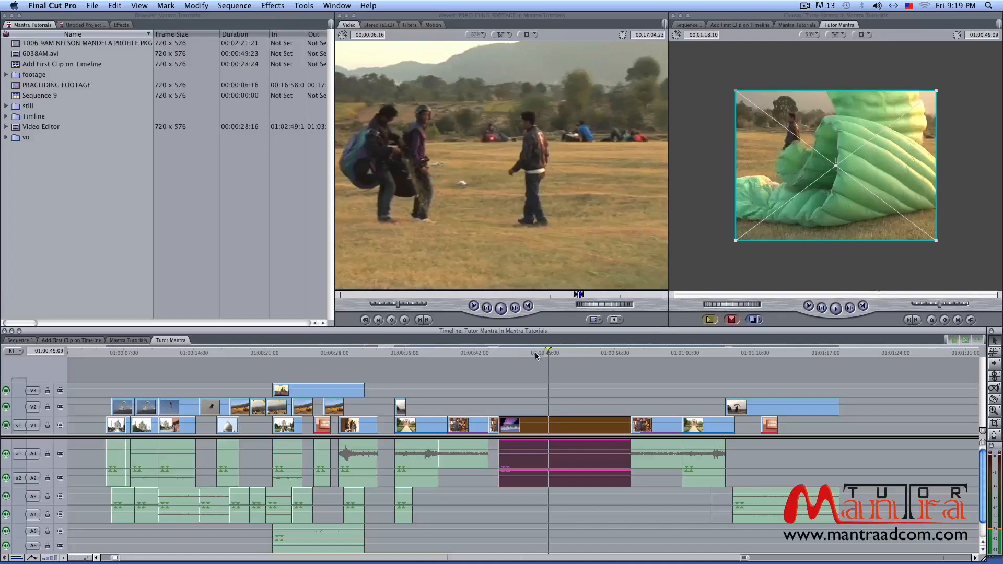
# Step: Play back the slowed-down clip in the timeline from near its start
pyautogui.moveTo(538, 351); pyautogui.dragTo(510, 352)
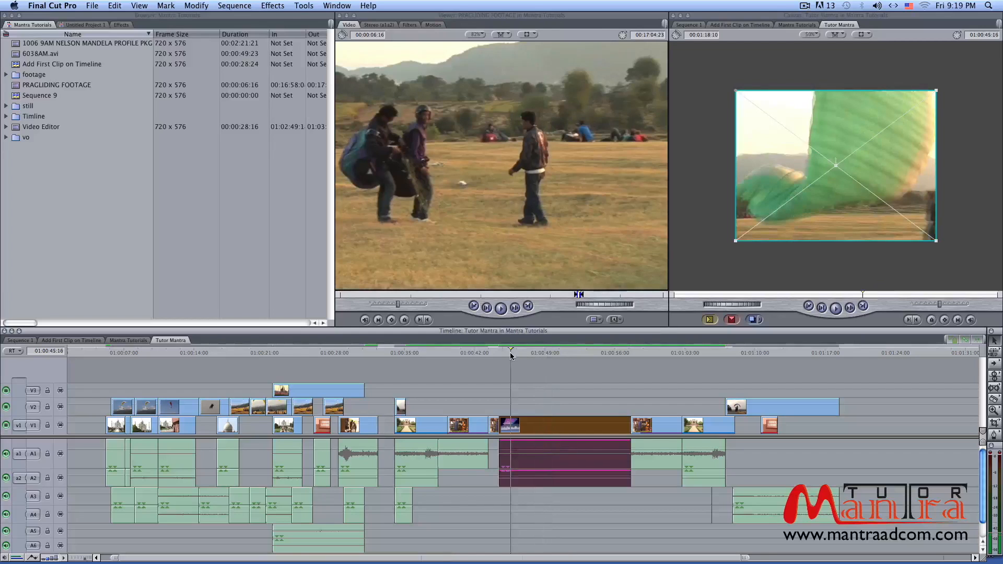
pyautogui.press('space')
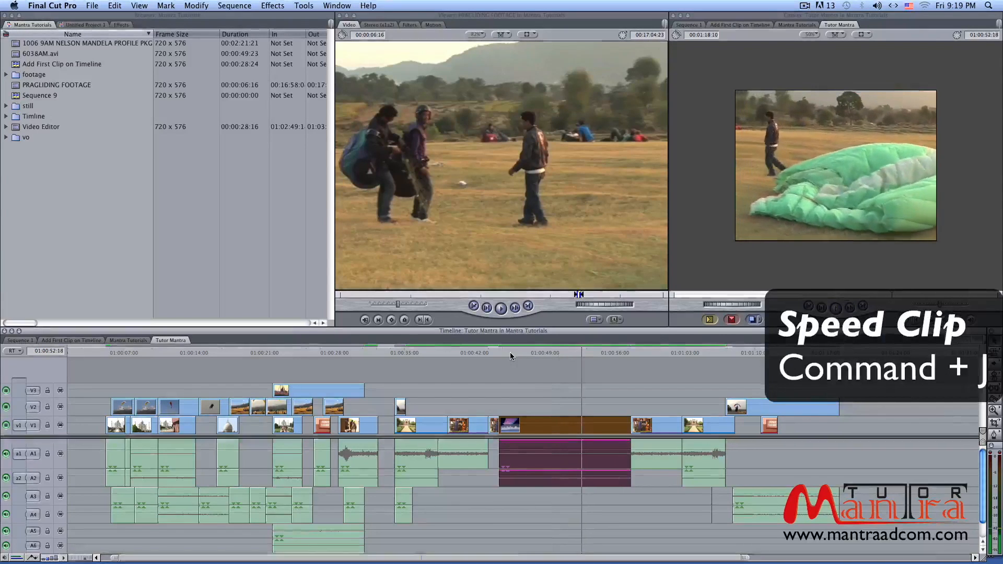
pyautogui.press('space')
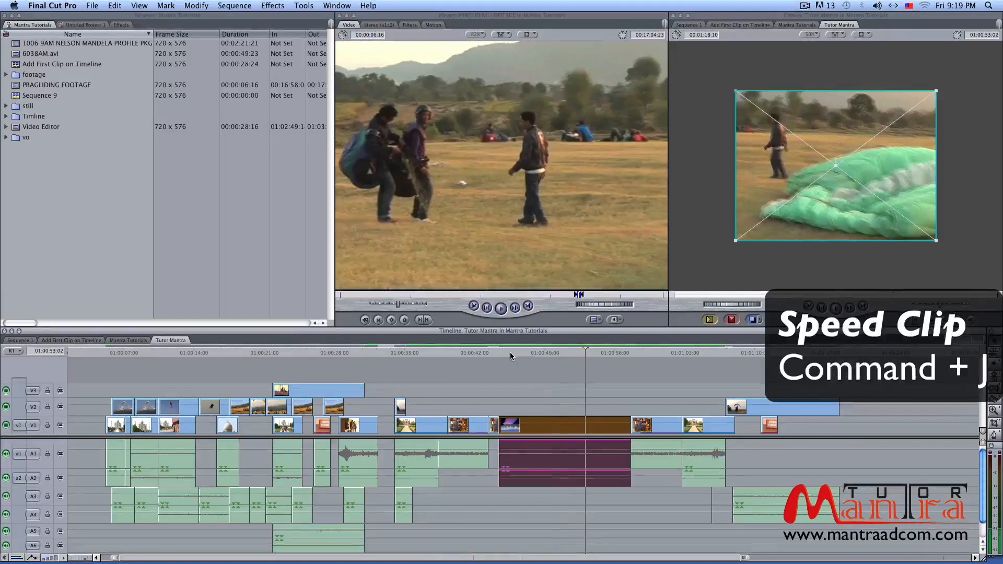
# Step: Change the selected clip's speed rate to 200%
pyautogui.press('super+j')
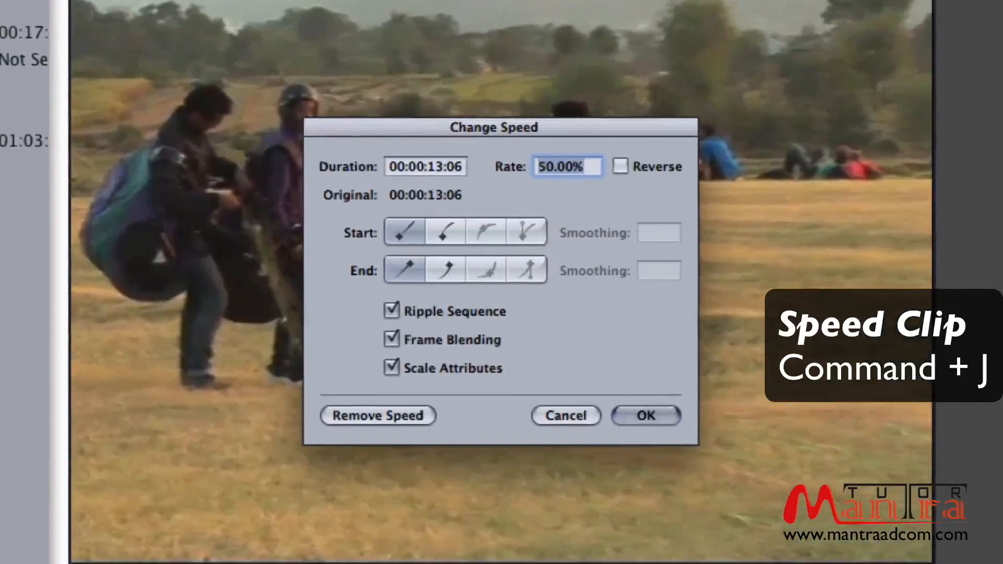
pyautogui.write('200')
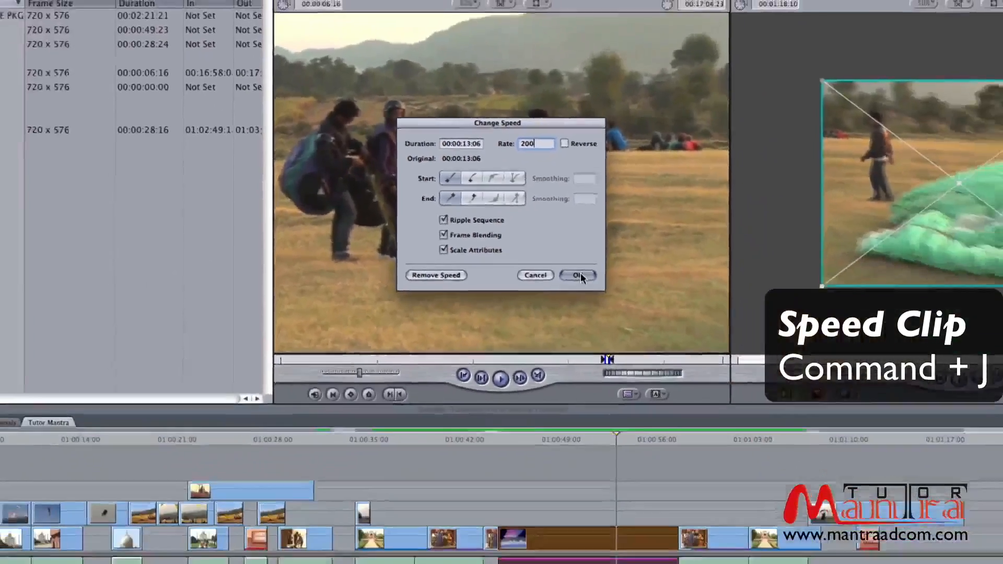
pyautogui.click(640, 404)
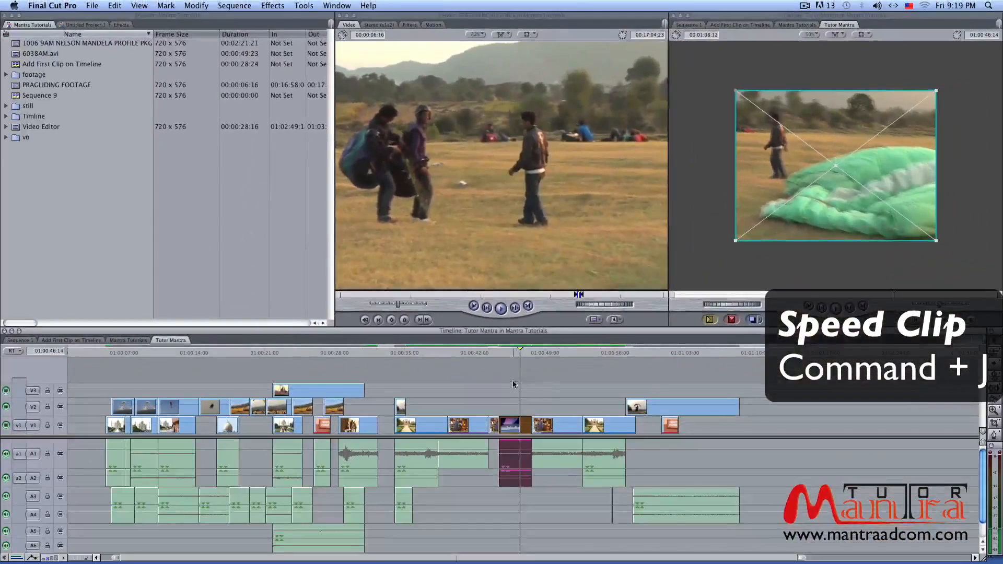
# Step: Play the sped-up clip from its start several times to check the fast motion
pyautogui.moveTo(512, 353); pyautogui.dragTo(505, 353)
pyautogui.press('super+equal')
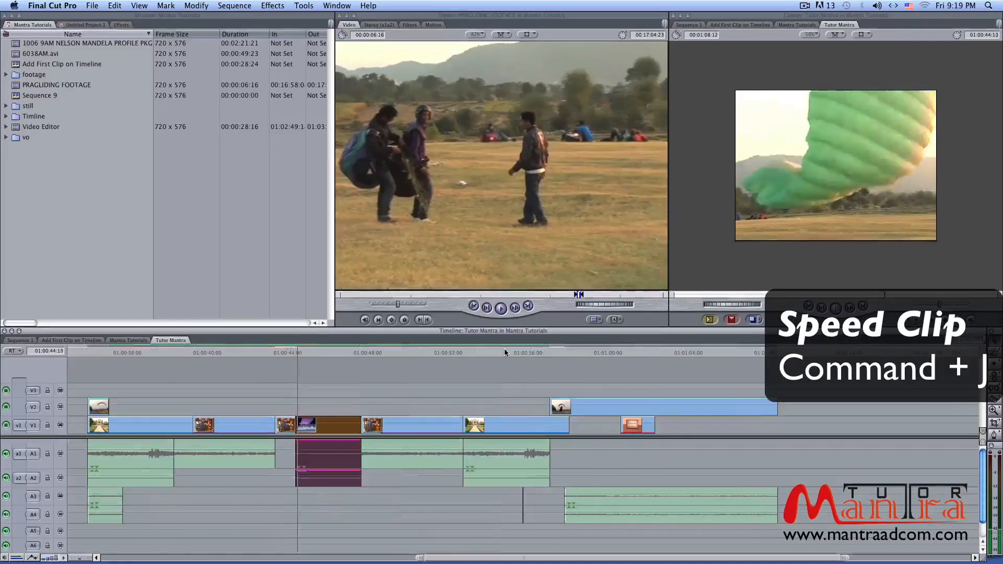
pyautogui.press('space')
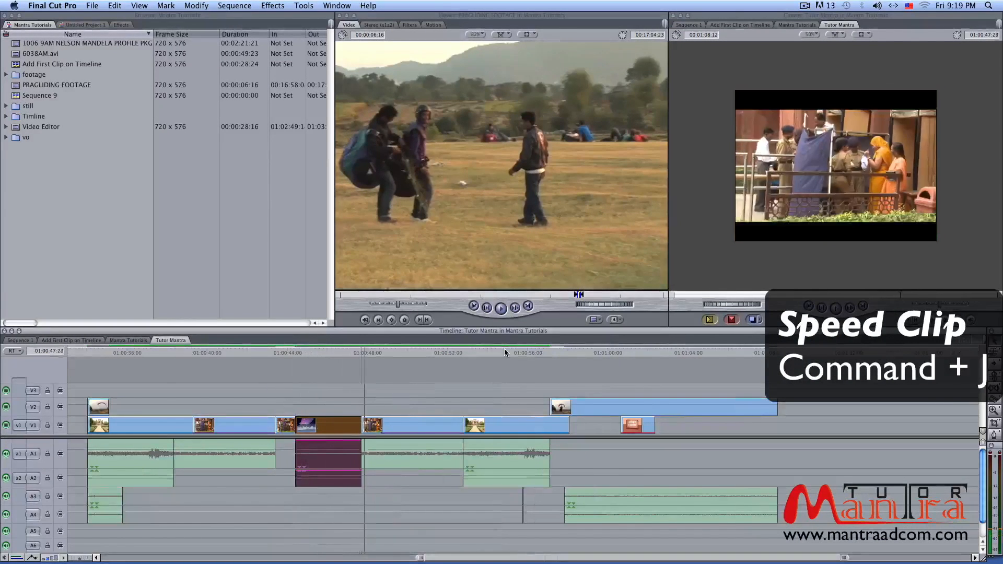
pyautogui.click(296, 351)
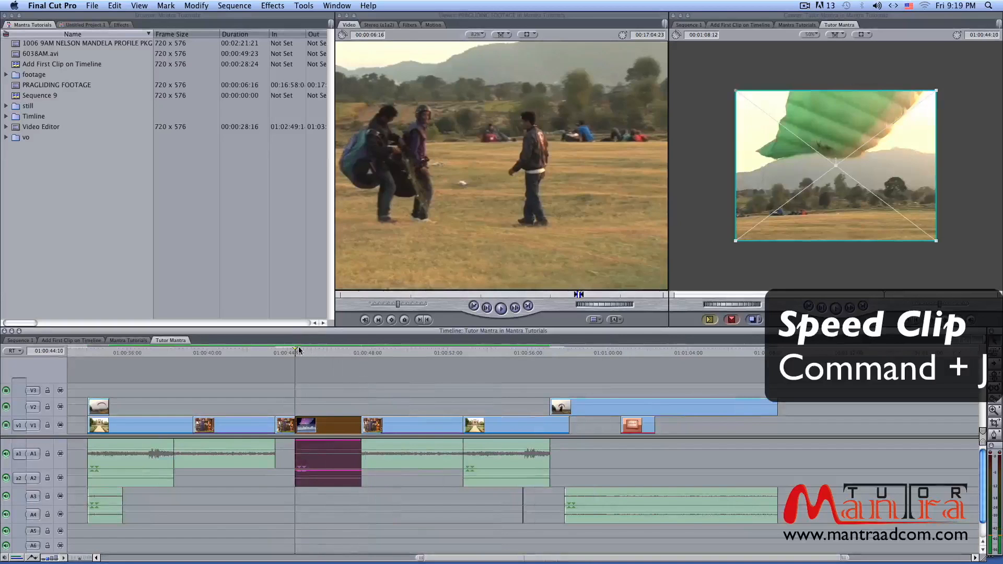
pyautogui.press('space')
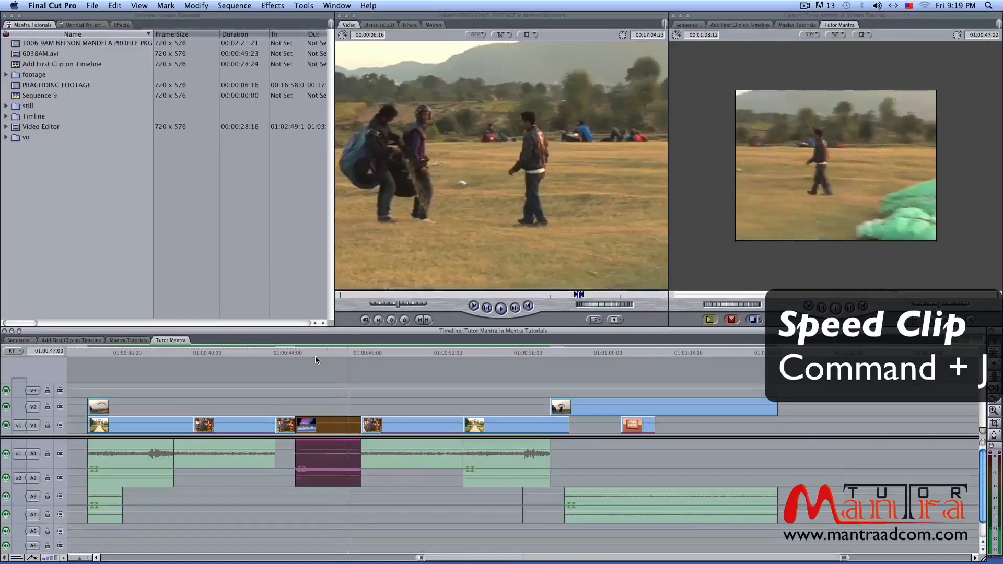
pyautogui.press('space')
pyautogui.click(306, 356)
pyautogui.press('space')
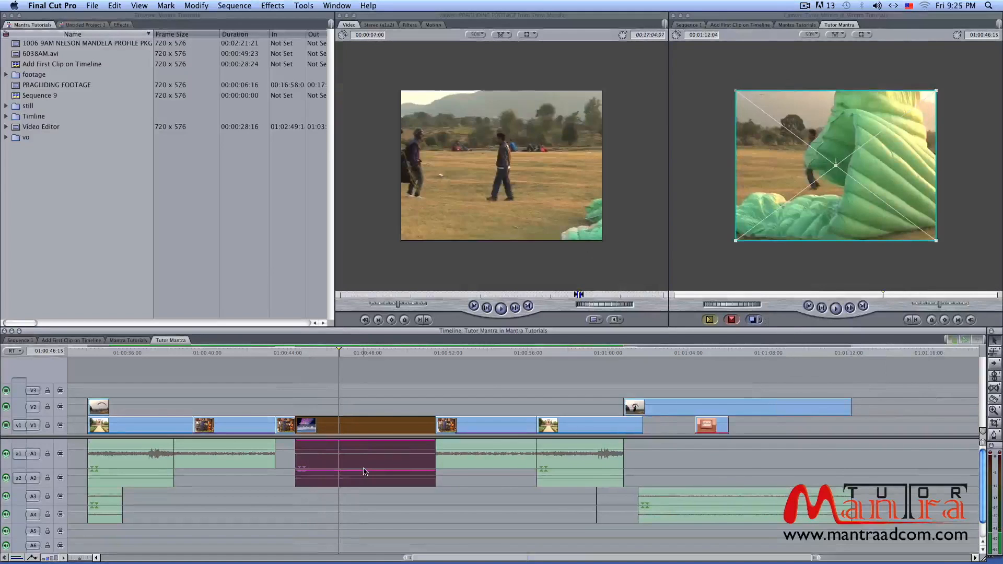
# Step: Turn on Reverse for the selected clip and apply it with a speed rate of 100.31%
pyautogui.press('super+j')
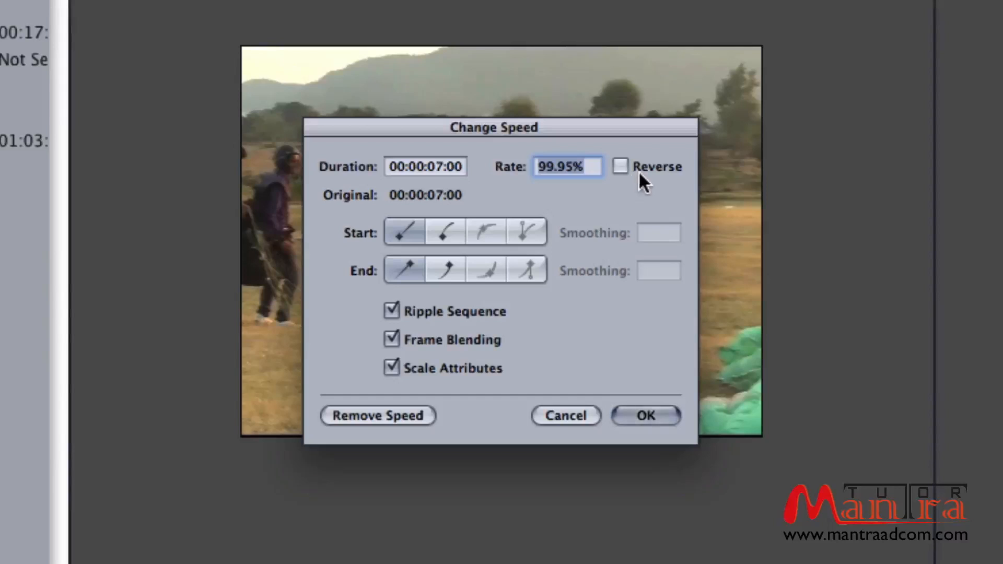
pyautogui.click(620, 166)
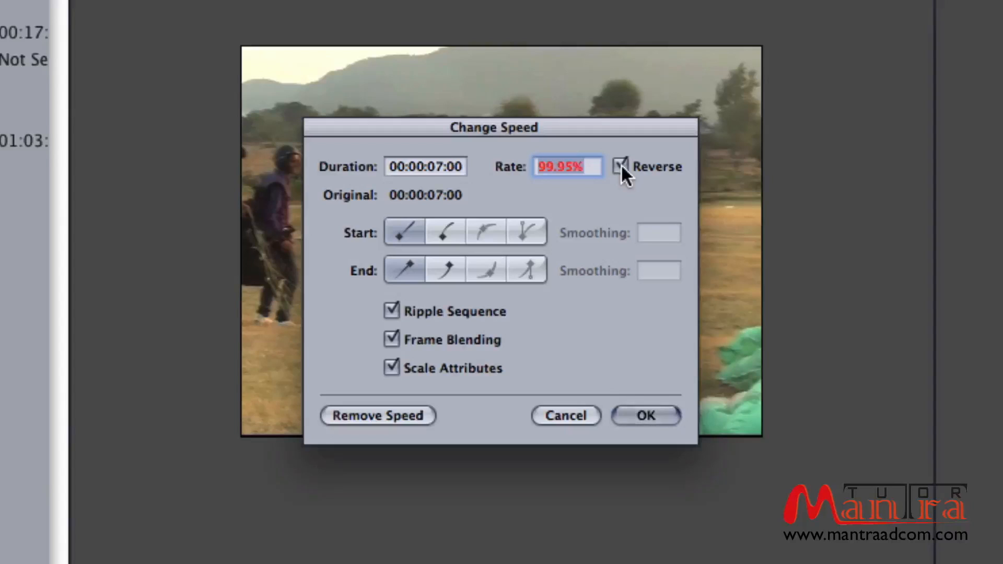
pyautogui.click(590, 170)
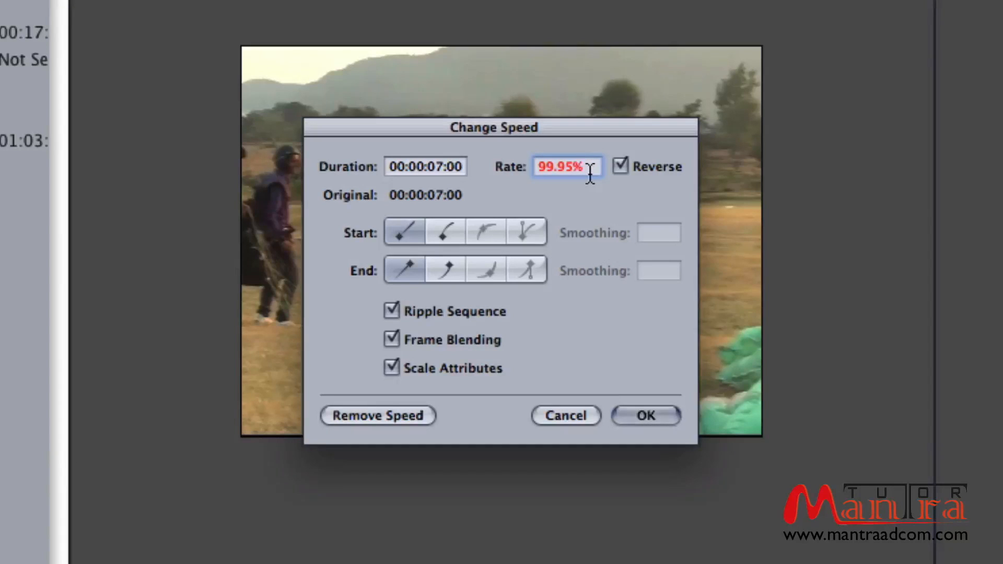
pyautogui.moveTo(590, 170); pyautogui.dragTo(540, 168)
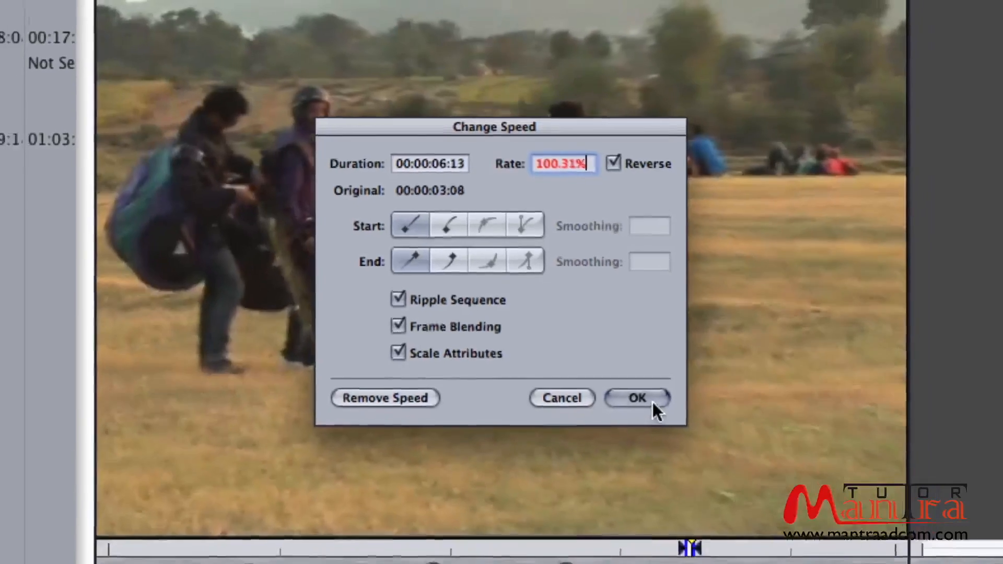
pyautogui.click(651, 413)
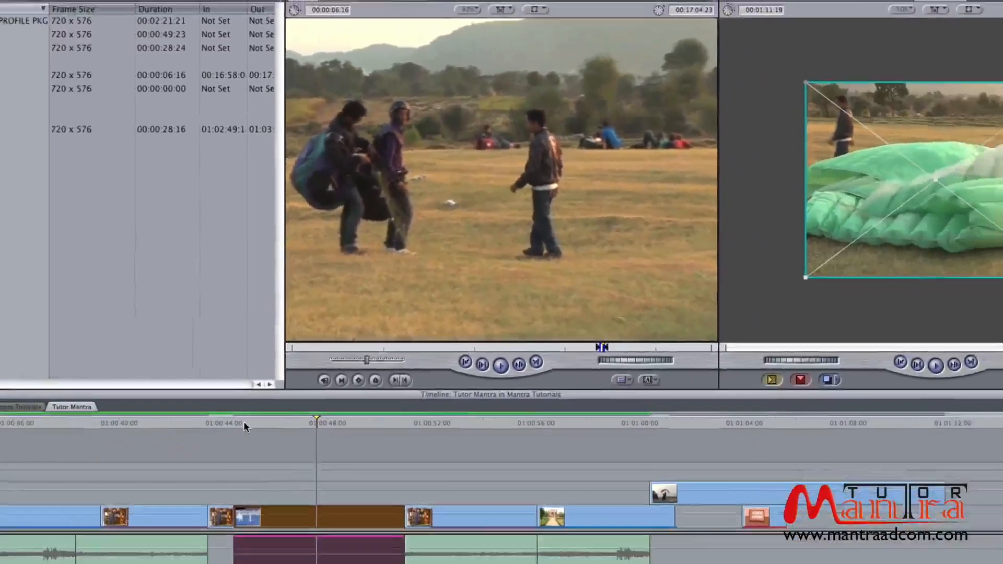
# Step: Play the reversed clip from its beginning through to its end
pyautogui.click(232, 423)
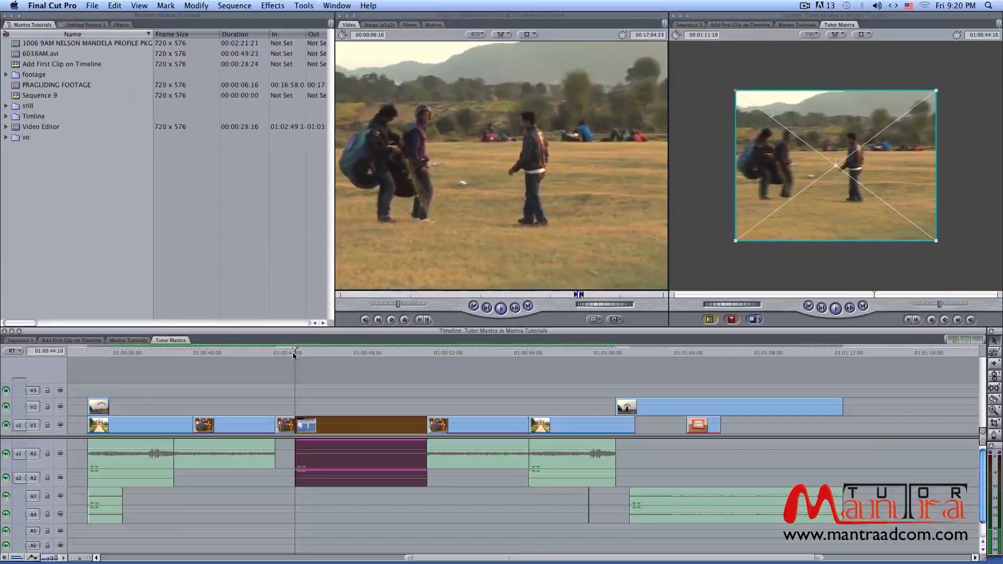
pyautogui.press('space')
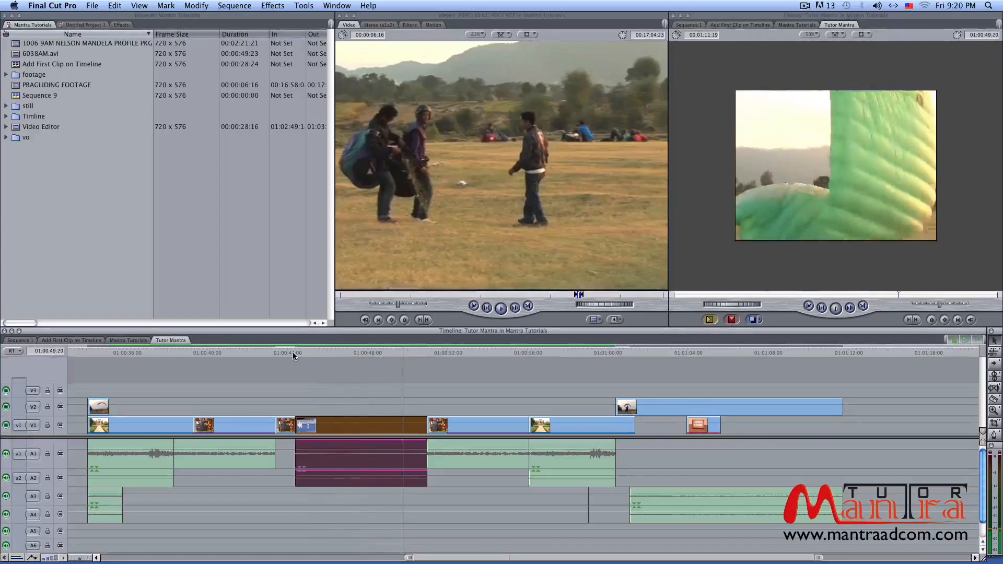
pyautogui.press('space')
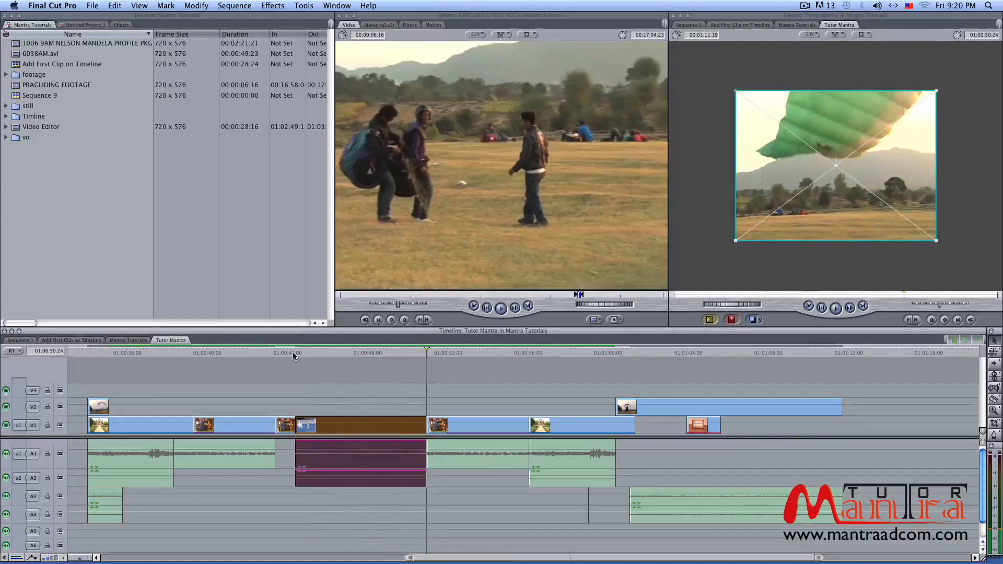
# Step: Step backward frame by frame through the reversed clip from its end to examine the original motion
pyautogui.press('Left')
pyautogui.press('Left')
pyautogui.press('Left')
pyautogui.press('Left')
pyautogui.press('Left')
pyautogui.press('Left')
pyautogui.press('Left')
pyautogui.press('Left')
pyautogui.press('Left')
pyautogui.press('Left')
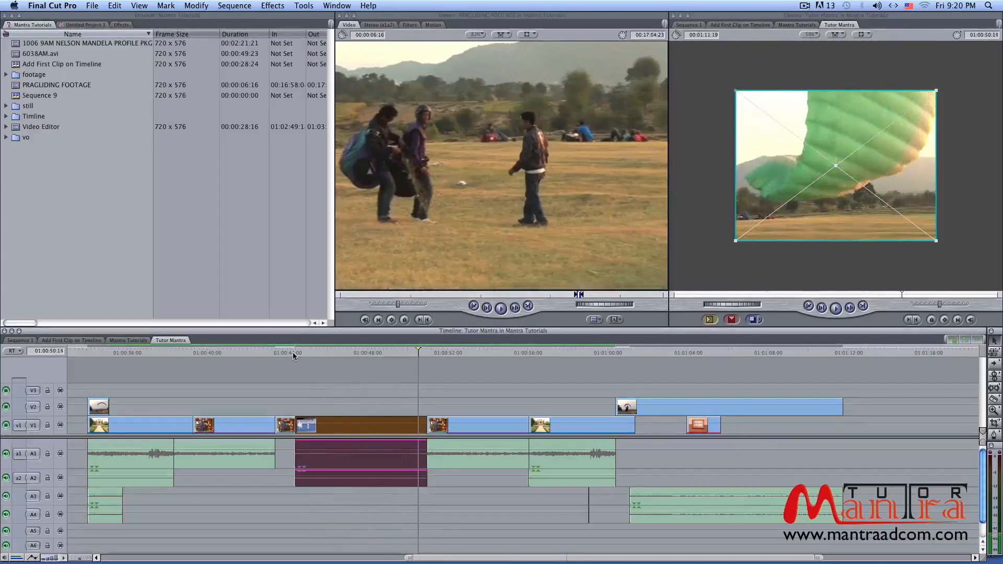
pyautogui.press('Left')
pyautogui.press('Left')
pyautogui.press('Left')
pyautogui.press('Left')
pyautogui.press('Left')
pyautogui.press('Left')
pyautogui.press('Left')
pyautogui.press('Left')
pyautogui.press('Left')
pyautogui.press('Left')
pyautogui.press('Left')
pyautogui.press('Left')
pyautogui.press('Left')
pyautogui.press('Left')
pyautogui.press('Left')
pyautogui.press('Left')
pyautogui.press('Left')
pyautogui.press('Left')
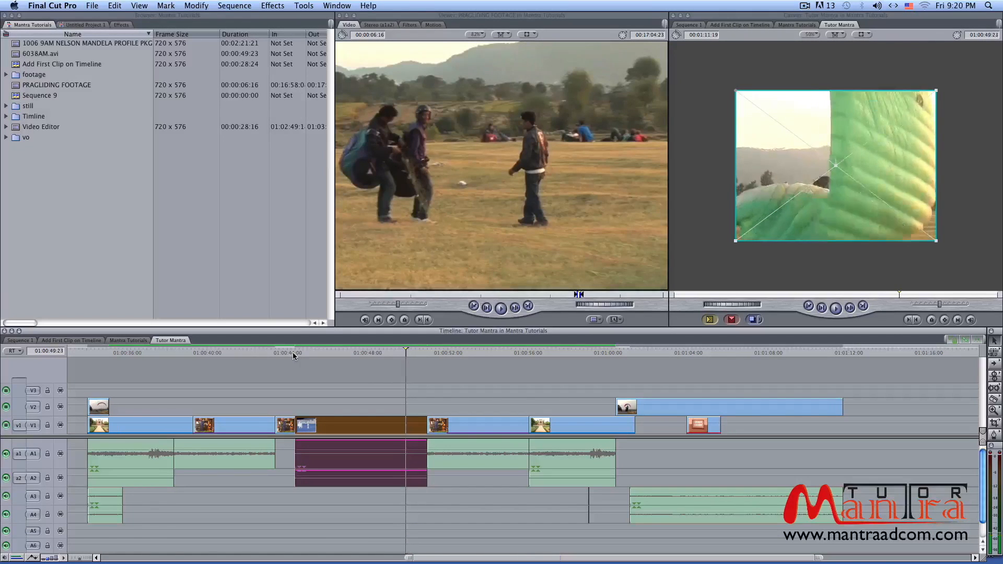
pyautogui.press('Left')
pyautogui.press('Left')
pyautogui.press('Left')
pyautogui.press('Left')
pyautogui.press('Left')
pyautogui.press('Left')
pyautogui.press('Left')
pyautogui.press('Left')
pyautogui.press('Left')
pyautogui.press('Left')
pyautogui.press('Left')
pyautogui.press('Left')
pyautogui.press('Left')
pyautogui.press('Left')
pyautogui.press('Left')
pyautogui.press('Left')
pyautogui.press('Left')
pyautogui.press('Left')
pyautogui.press('Left')
pyautogui.press('Left')
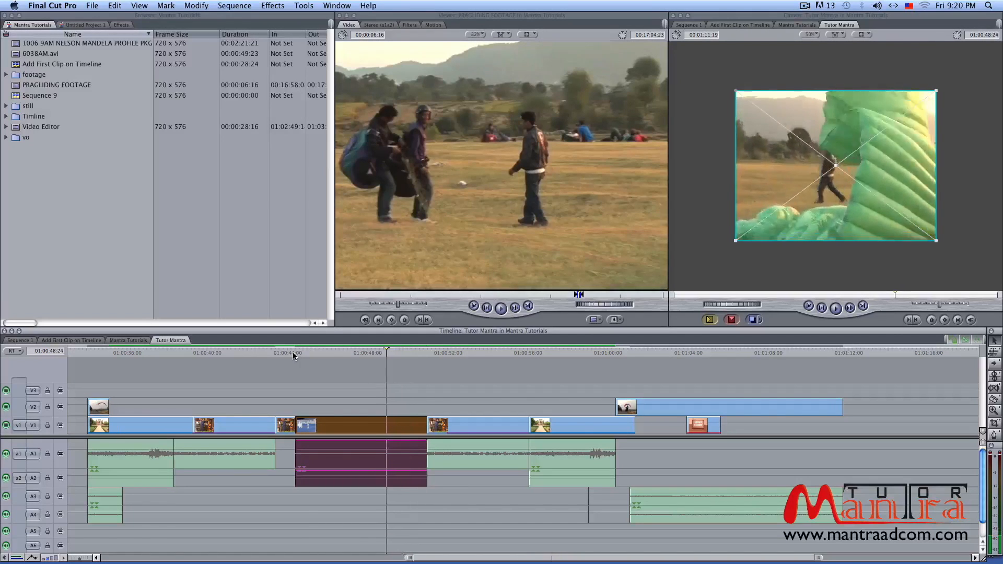
pyautogui.press('Left')
pyautogui.press('Left')
pyautogui.press('Left')
pyautogui.press('Left')
pyautogui.press('Left')
pyautogui.press('Left')
pyautogui.press('Left')
pyautogui.press('Left')
pyautogui.press('Left')
pyautogui.press('Left')
pyautogui.press('Left')
pyautogui.press('Left')
pyautogui.press('Left')
pyautogui.press('Left')
pyautogui.press('Left')
pyautogui.press('Left')
pyautogui.press('Left')
pyautogui.press('Left')
pyautogui.press('Left')
pyautogui.press('Left')
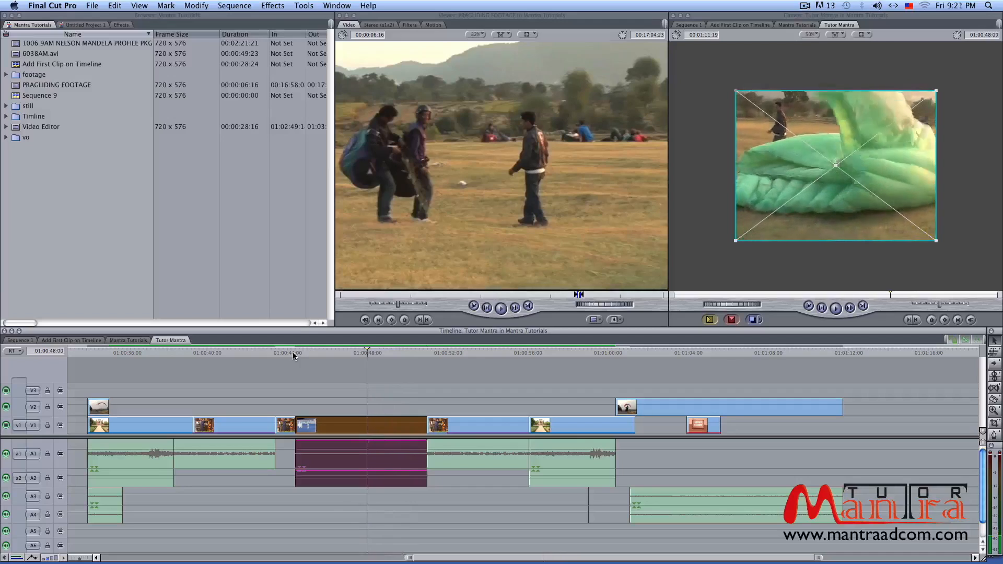
pyautogui.press('Left')
pyautogui.press('Left')
pyautogui.press('Left')
pyautogui.press('Left')
pyautogui.press('Left')
pyautogui.press('Left')
# Step: Return the playhead to the start of the reversed clip and play it once more
pyautogui.click(293, 352)
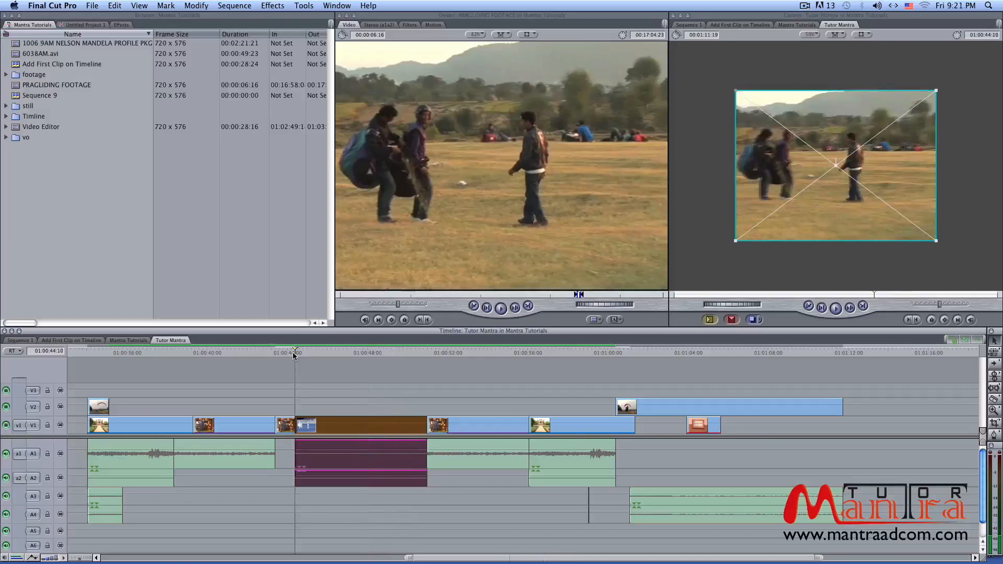
pyautogui.press('space')
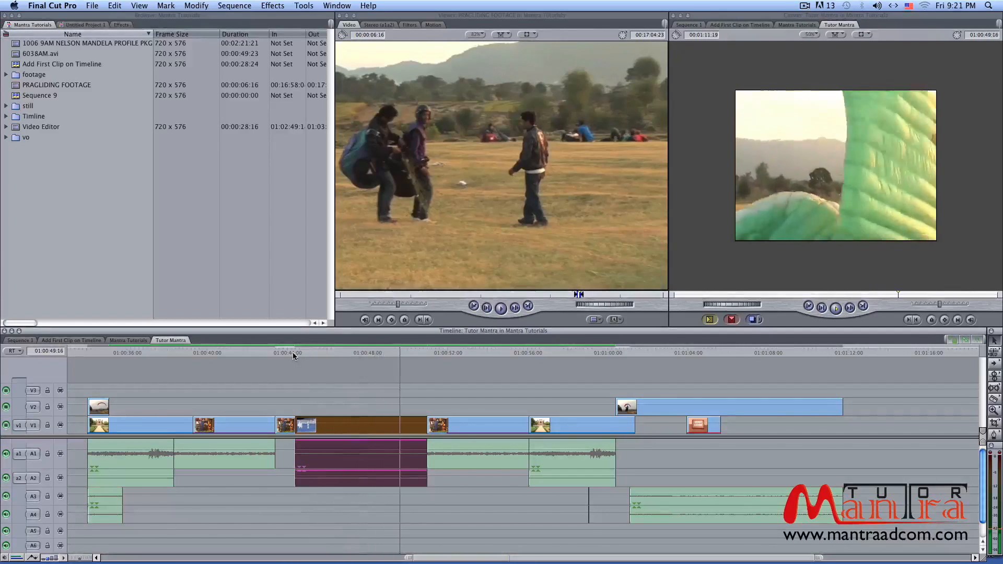
pyautogui.press('space')
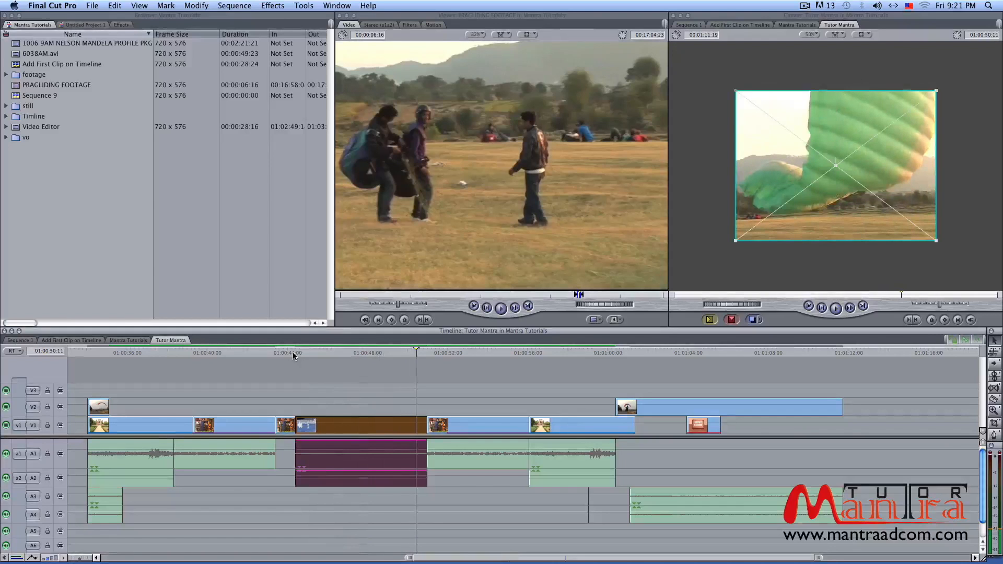
# Step: Turn off Reverse in Change Speed for the selected paragliding clip and set its rate to 100%
pyautogui.press('super+j')
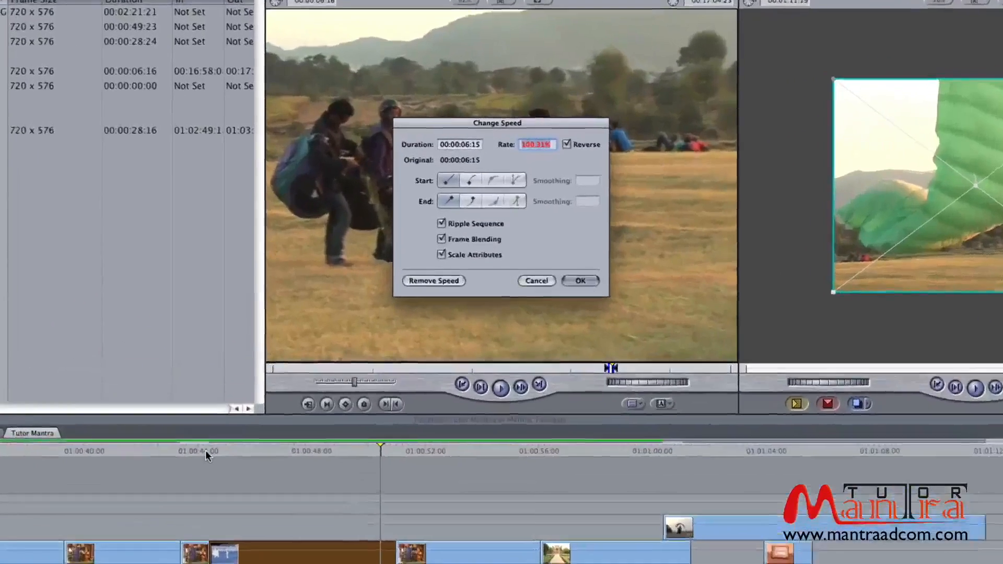
pyautogui.write('10')
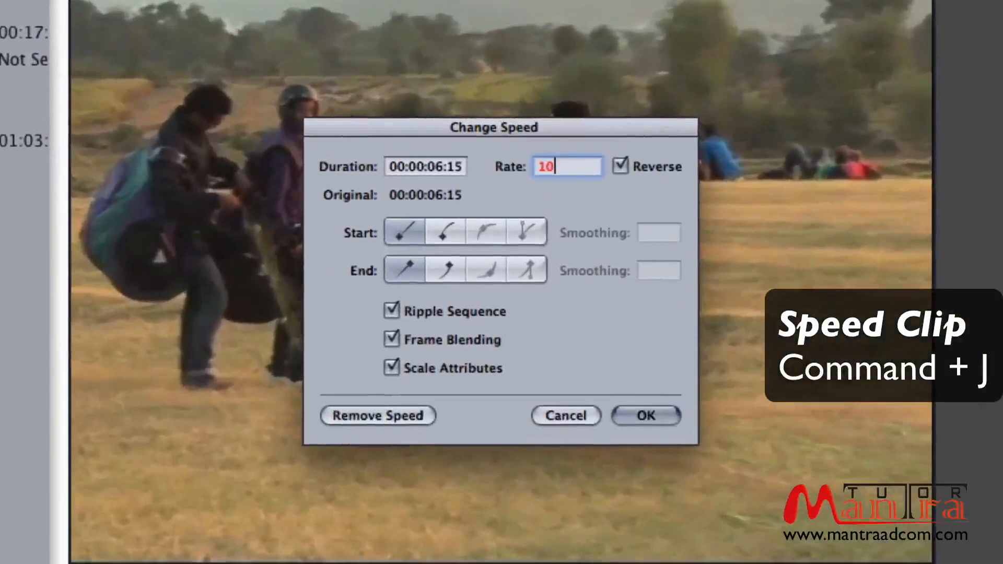
pyautogui.write('0')
pyautogui.click(619, 167)
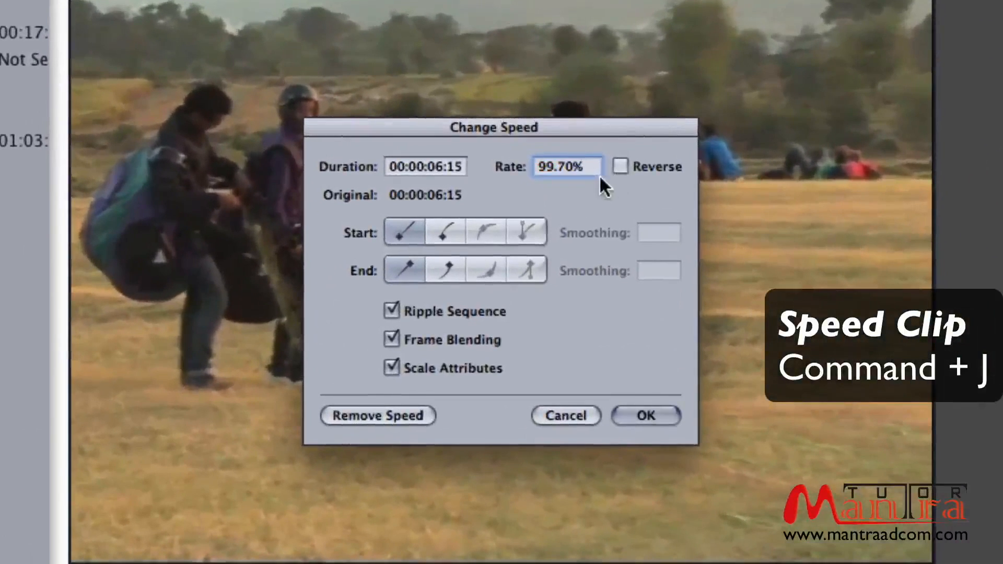
pyautogui.tripleClick(600, 175)
pyautogui.write('100')
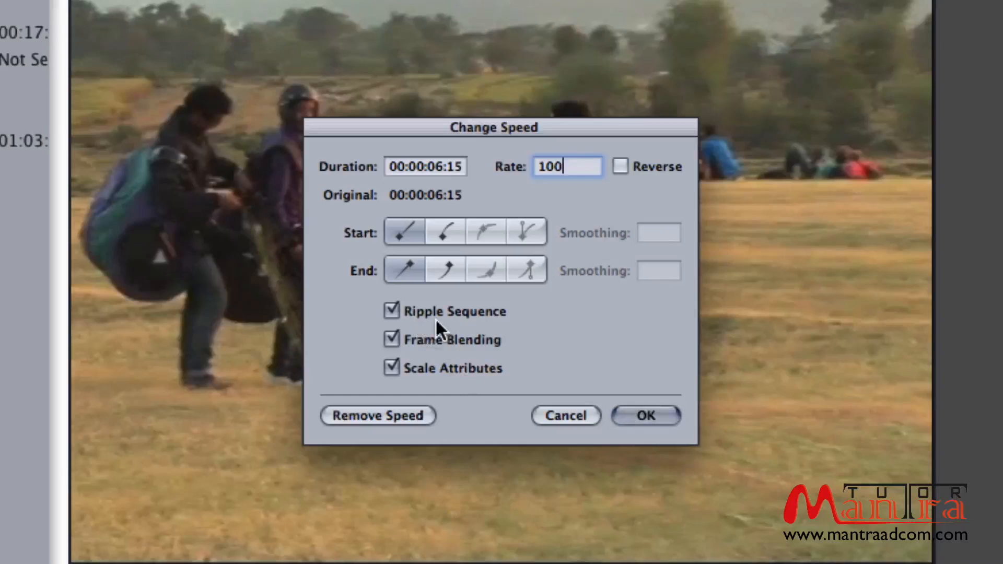
# Step: Turn off Ripple Sequence for the clip's speed change and apply a rate of 25%
pyautogui.click(417, 311)
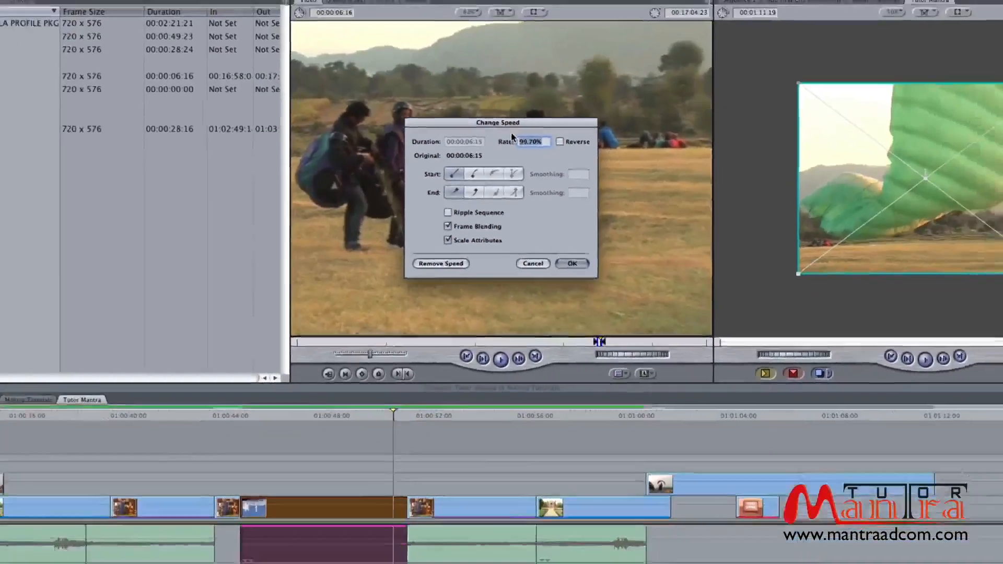
pyautogui.write('25')
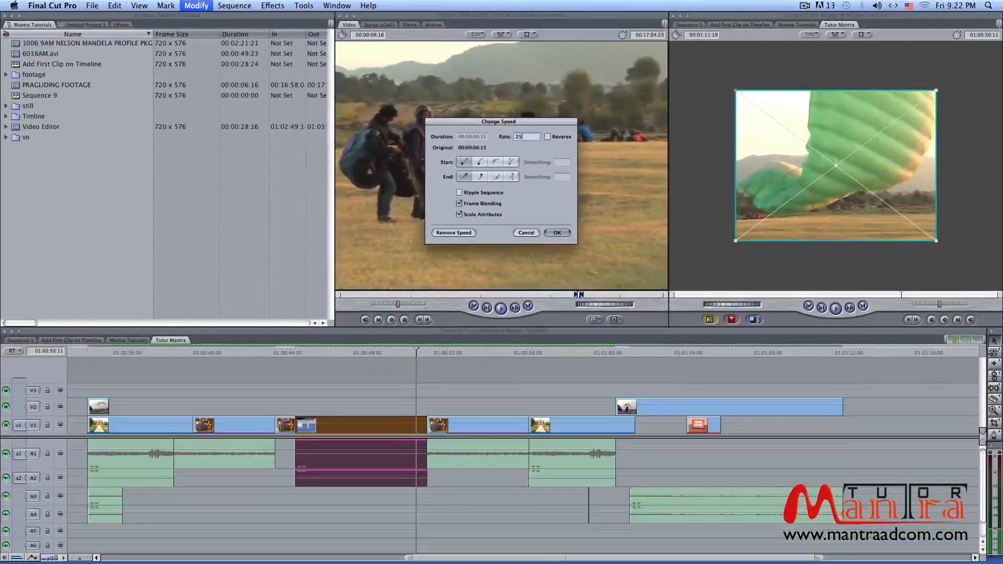
pyautogui.press('Return')
# Step: Play the slowed clip from its start through to its end to review the slow motion
pyautogui.click(297, 352)
pyautogui.moveTo(296, 353)
pyautogui.mouseDown()
pyautogui.moveTo(316, 353)
pyautogui.moveTo(303, 357)
pyautogui.mouseUp()
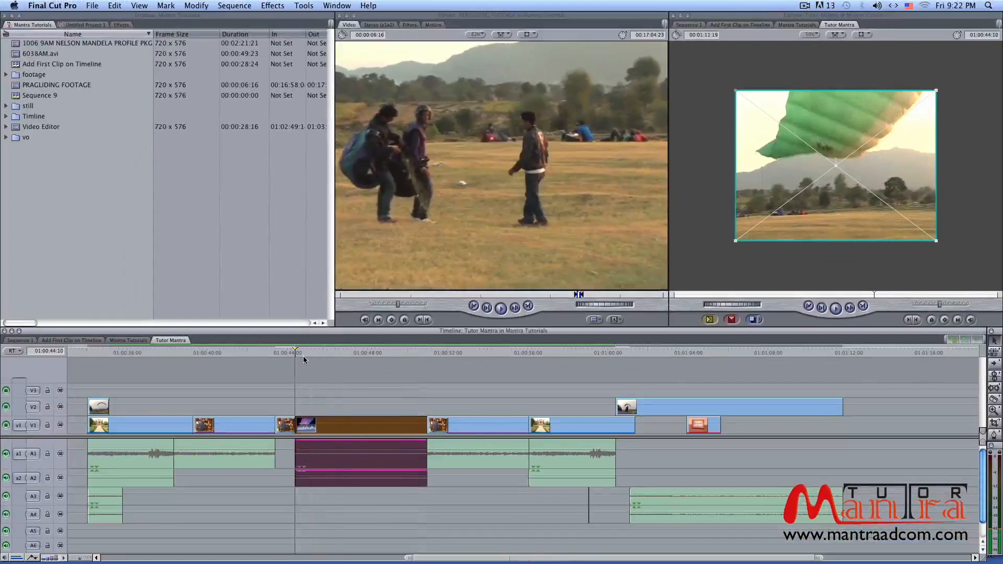
pyautogui.press('space')
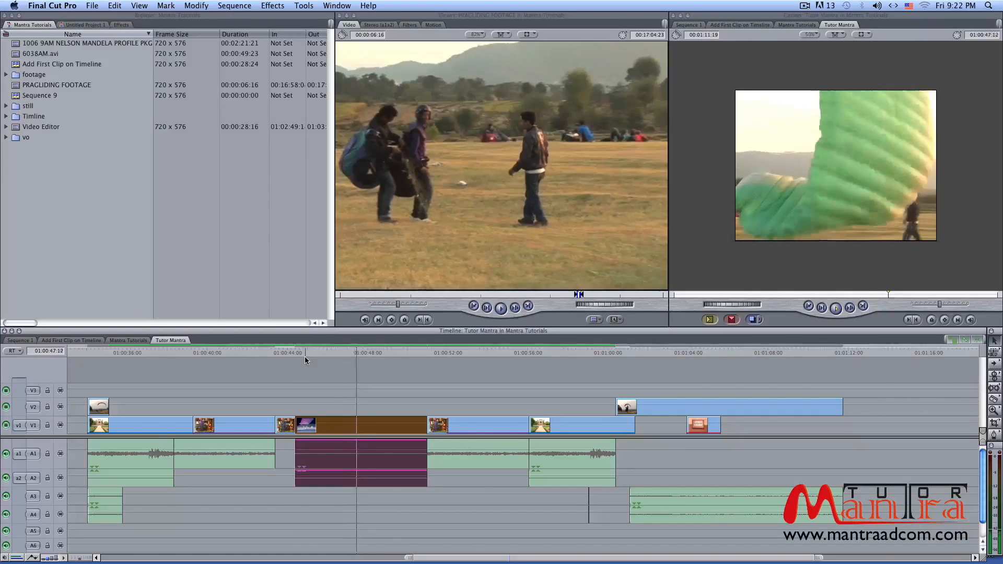
pyautogui.press('space')
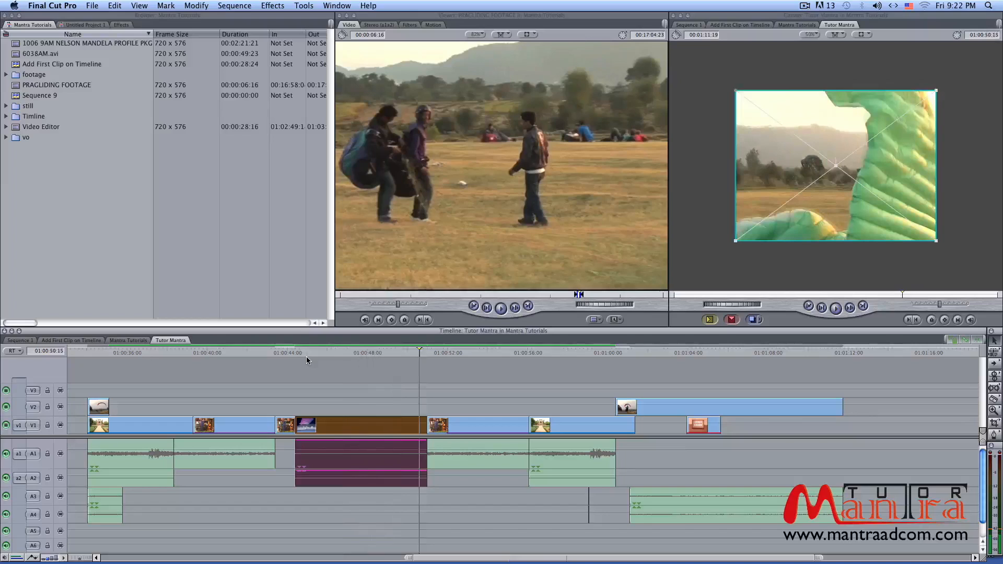
# Step: Set the selected clip's speed rate to 200% and apply it
pyautogui.press('super+j')
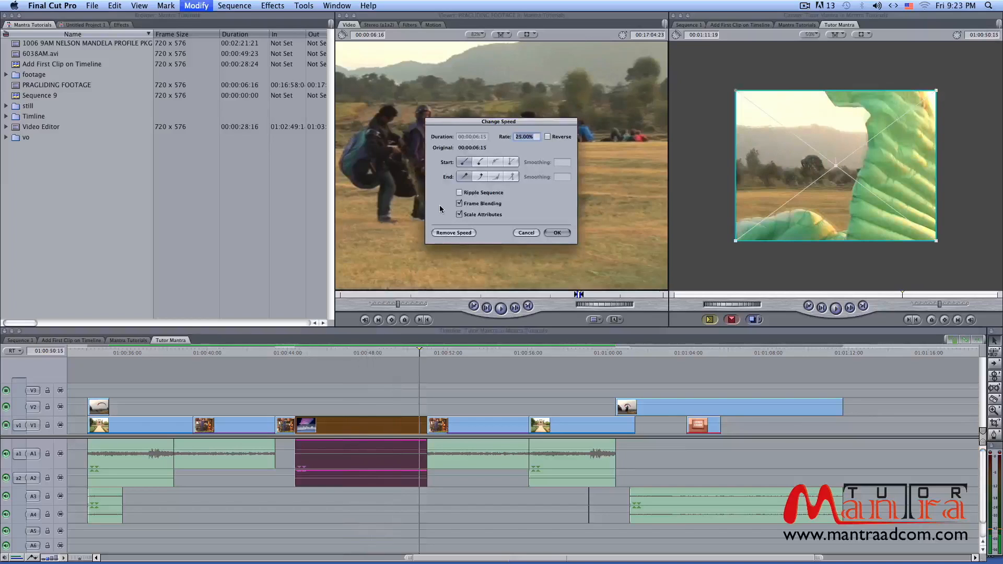
pyautogui.write('200')
pyautogui.click(551, 232)
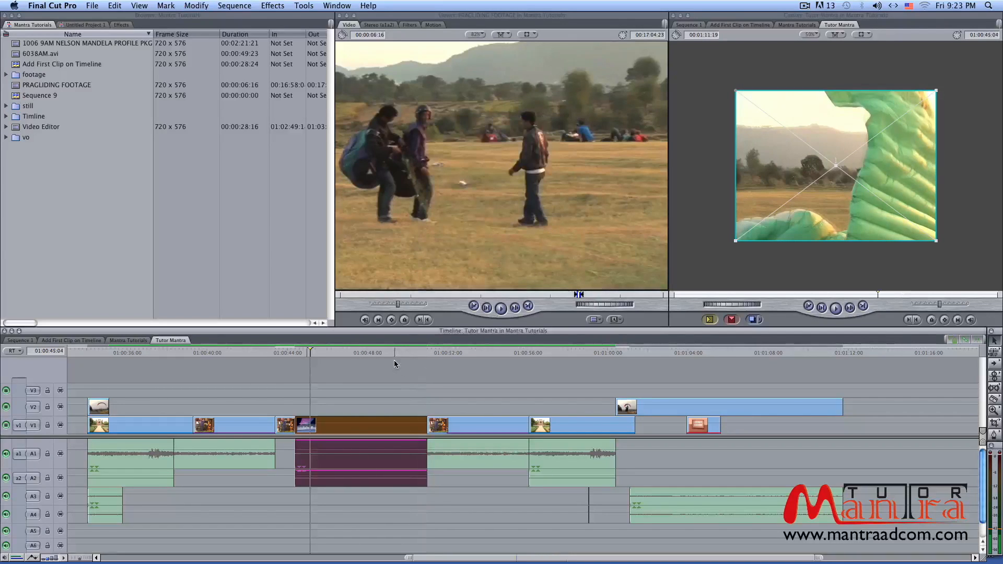
# Step: Return the playhead to the start of the selected clip and play it to check the fast motion
pyautogui.moveTo(313, 353); pyautogui.dragTo(294, 353)
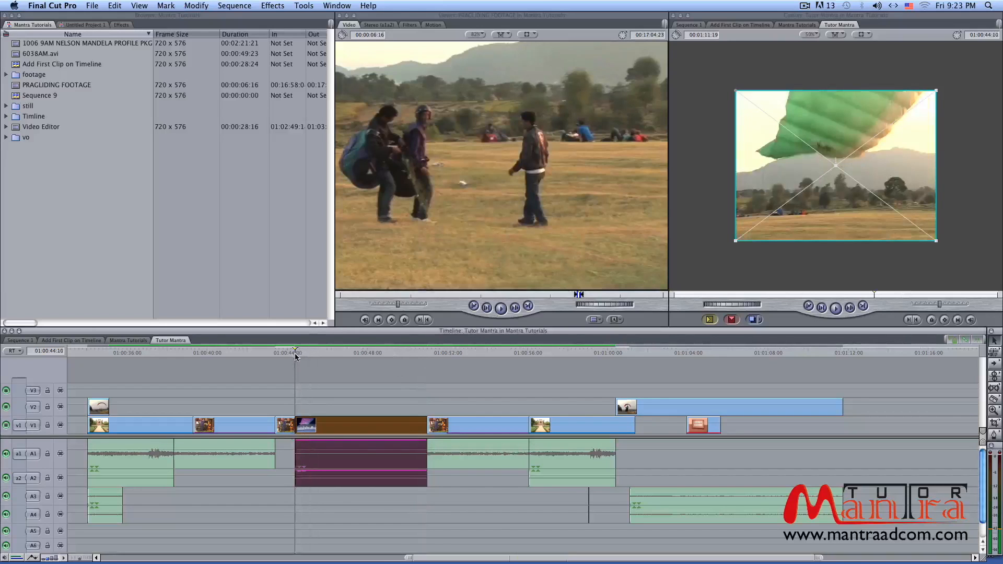
pyautogui.press('space')
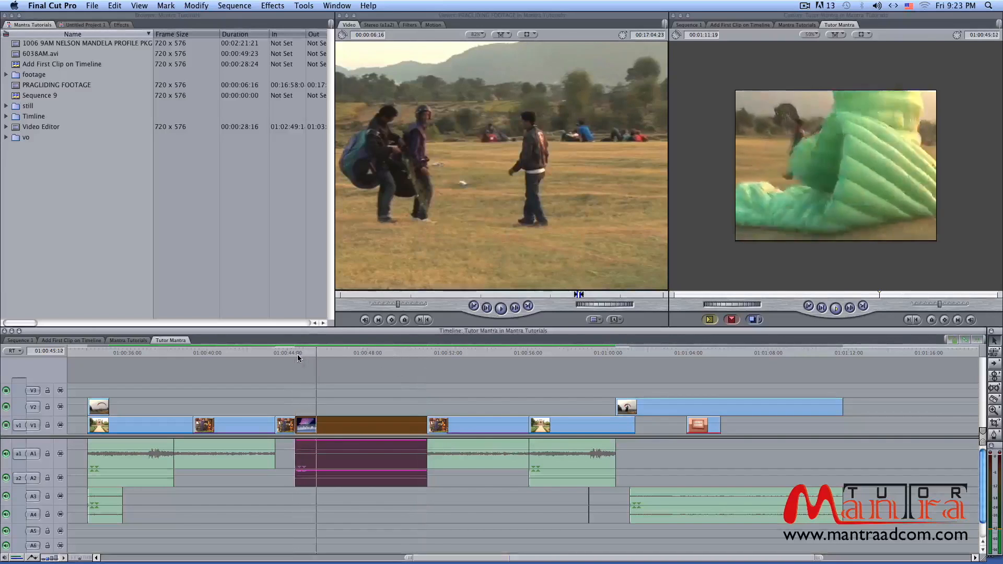
pyautogui.press('space')
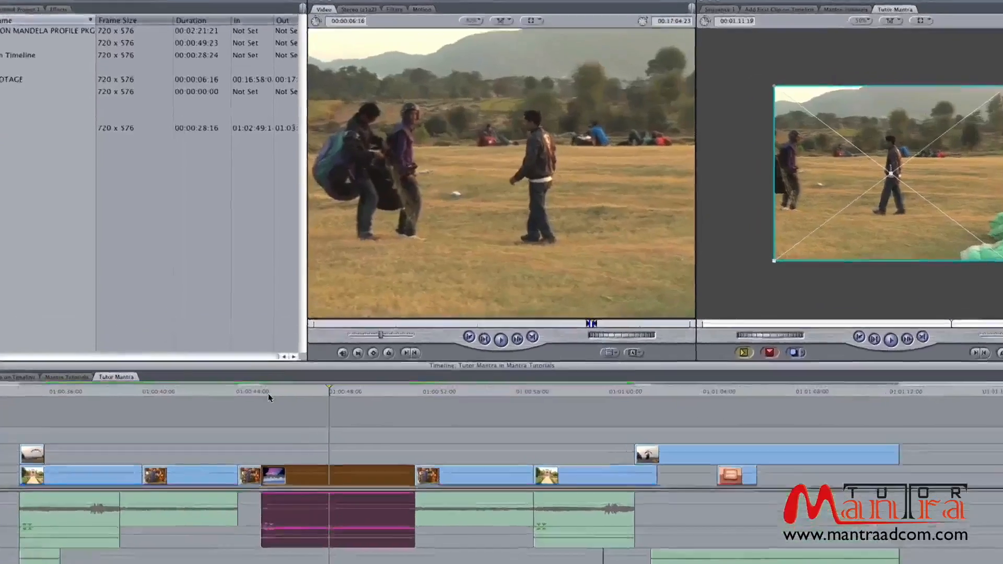
# Step: Turn on Ripple Sequence in the selected clip's Change Speed settings and apply it
pyautogui.press('super+j')
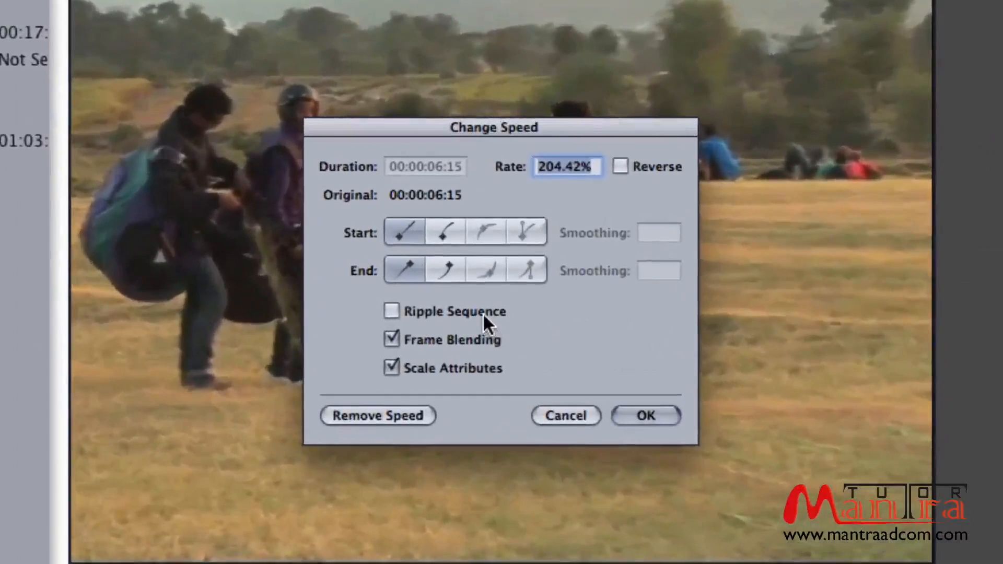
pyautogui.click(483, 313)
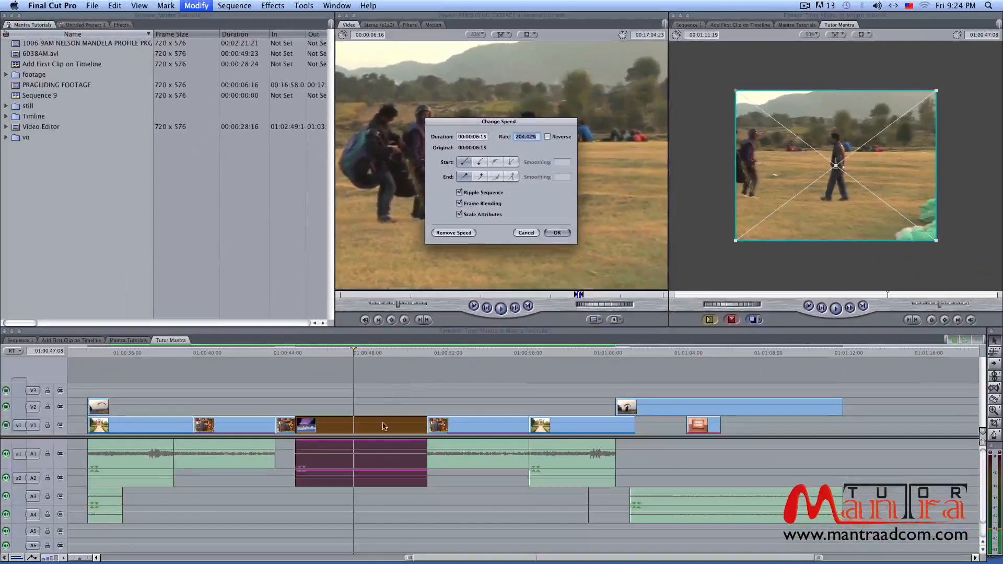
pyautogui.click(557, 233)
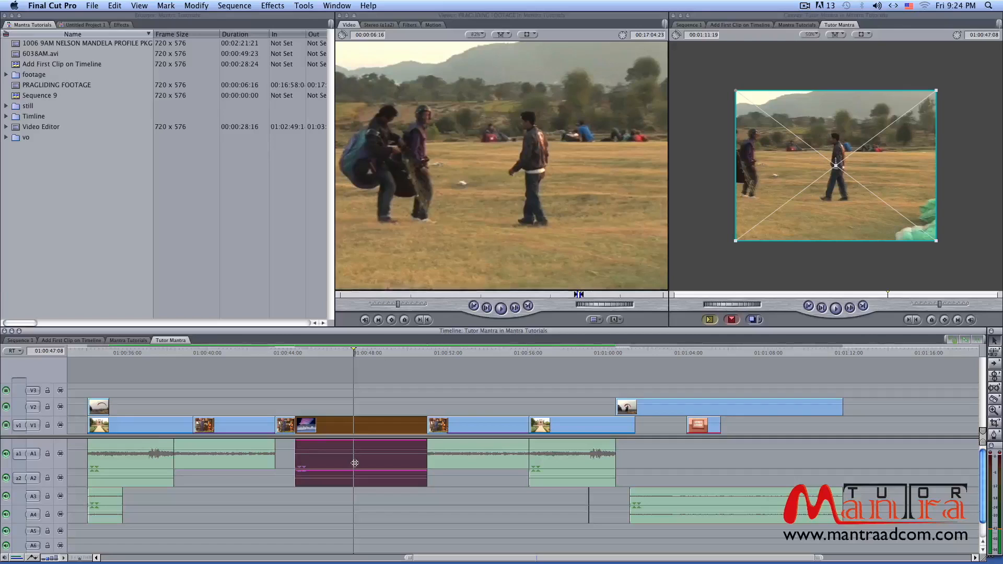
# Step: Lock audio tracks A1 and A2 in the timeline
pyautogui.click(48, 453)
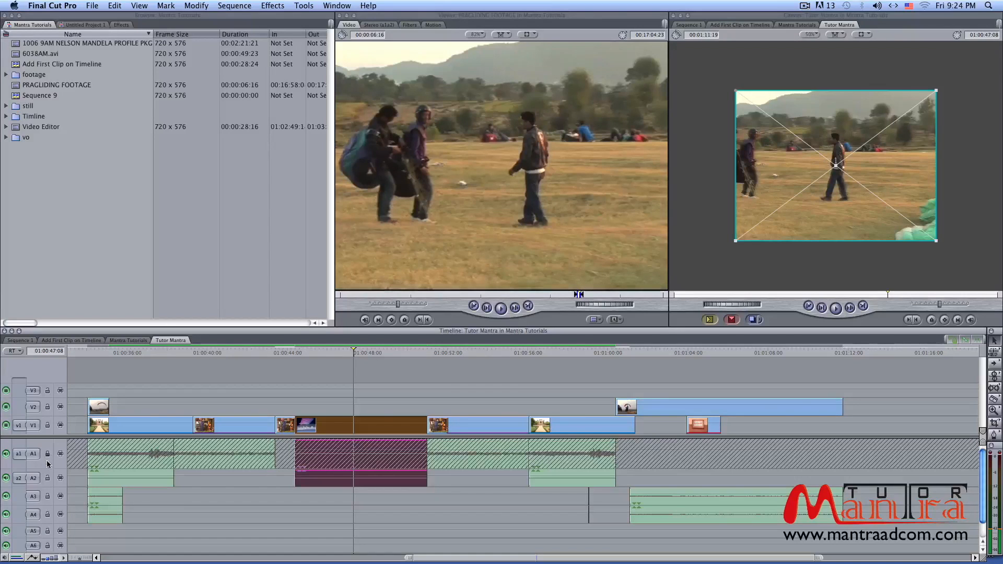
pyautogui.click(48, 478)
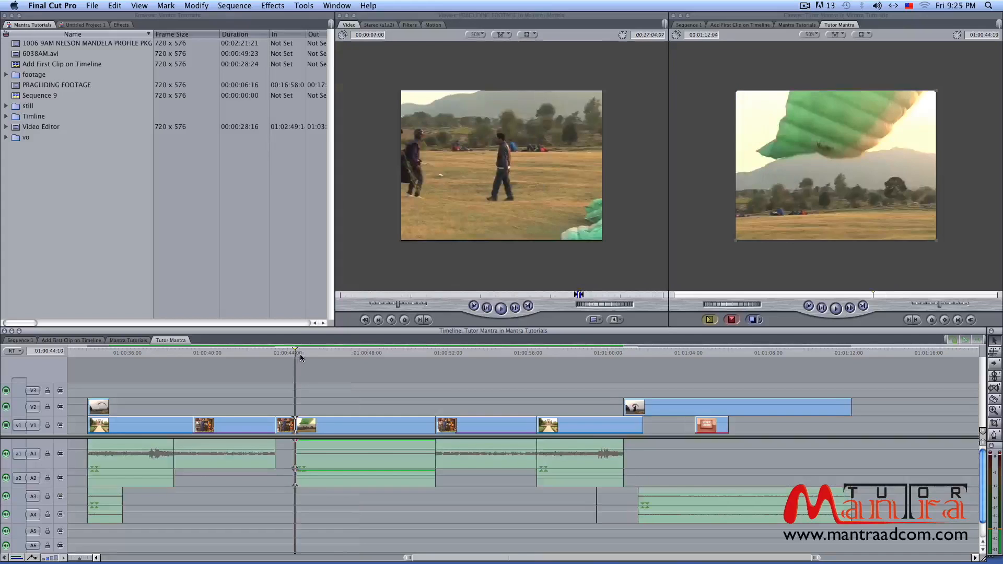
# Step: Copy the speed-changed PRAGLIDING FOOTAGE clip in the timeline and deselect it
pyautogui.moveTo(292, 353); pyautogui.dragTo(344, 358)
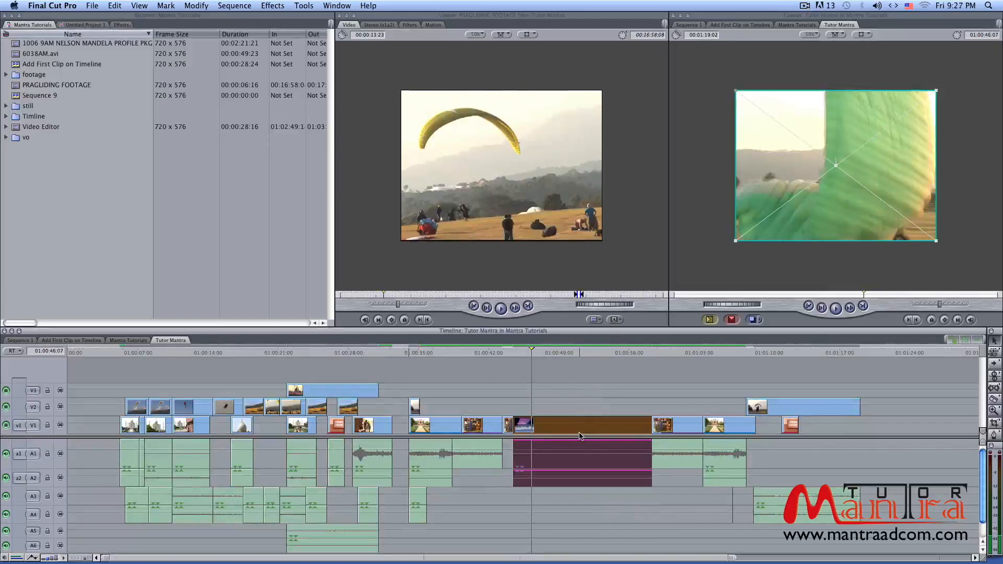
pyautogui.moveTo(493, 380); pyautogui.dragTo(378, 427)
pyautogui.click(595, 489)
pyautogui.press('super+c')
pyautogui.click(486, 369)
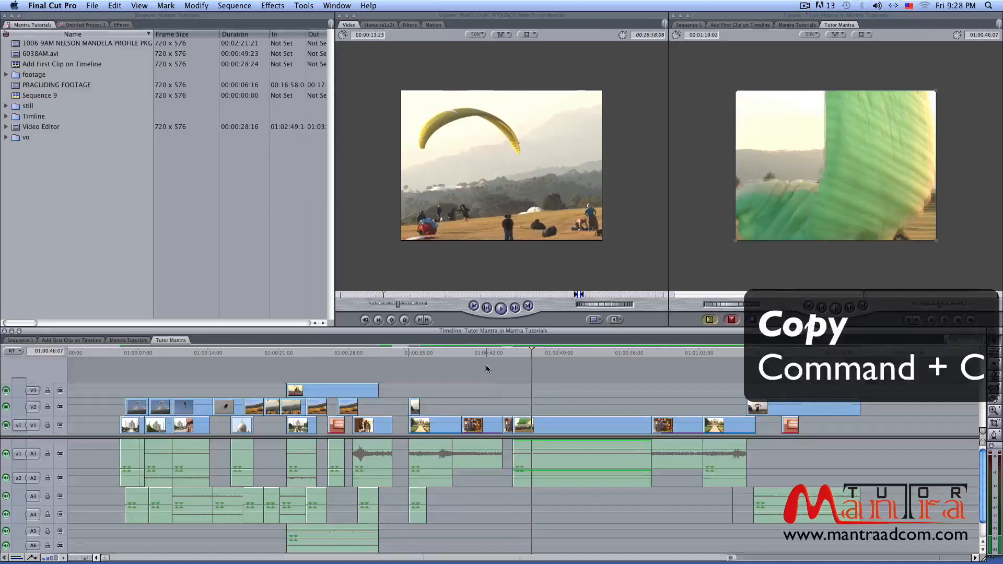
# Step: Select the group of clips just before the copied clip and paste only its video Speed attribute onto them, with Scale Attribute Times on
pyautogui.moveTo(486, 369); pyautogui.dragTo(356, 426)
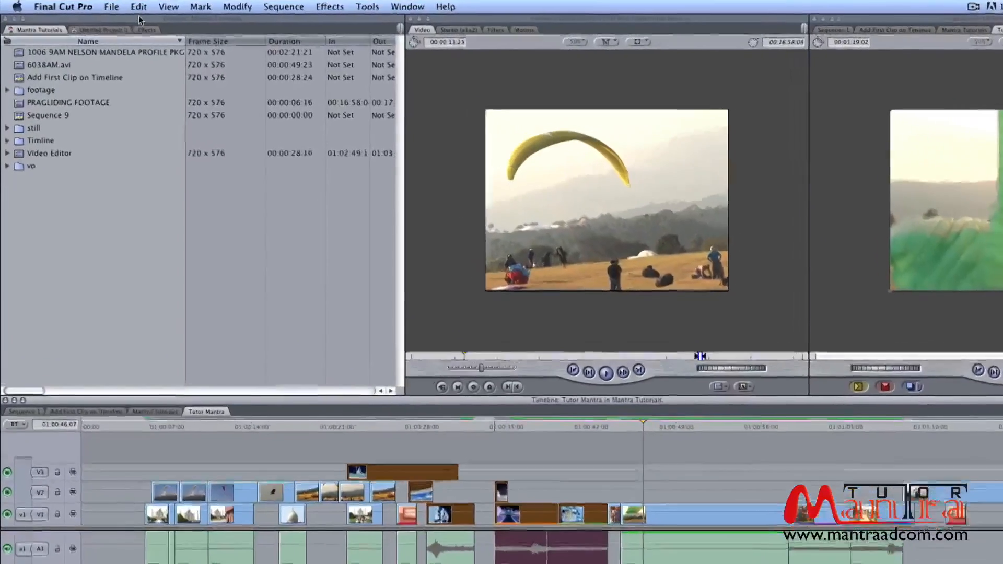
pyautogui.click(139, 6)
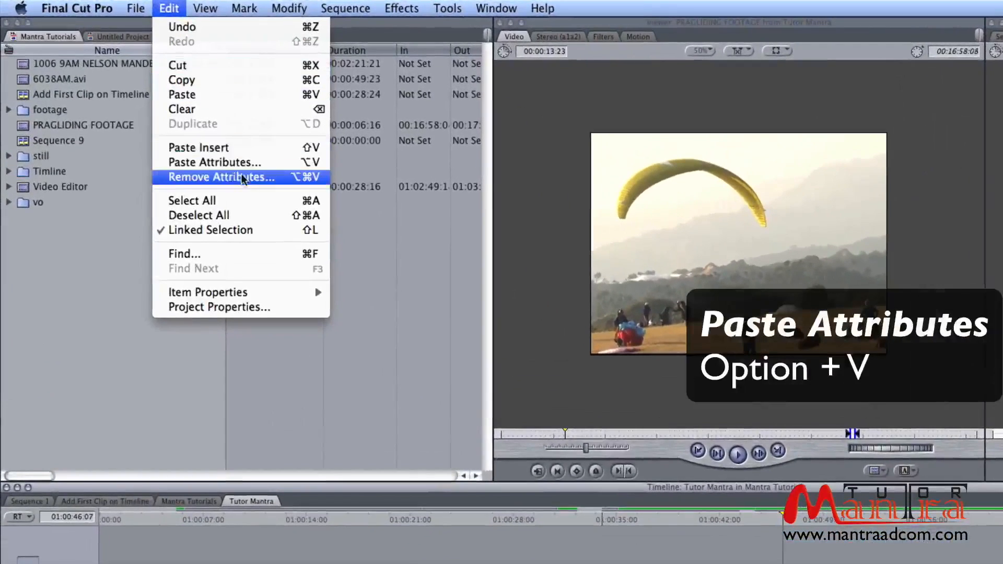
pyautogui.click(288, 162)
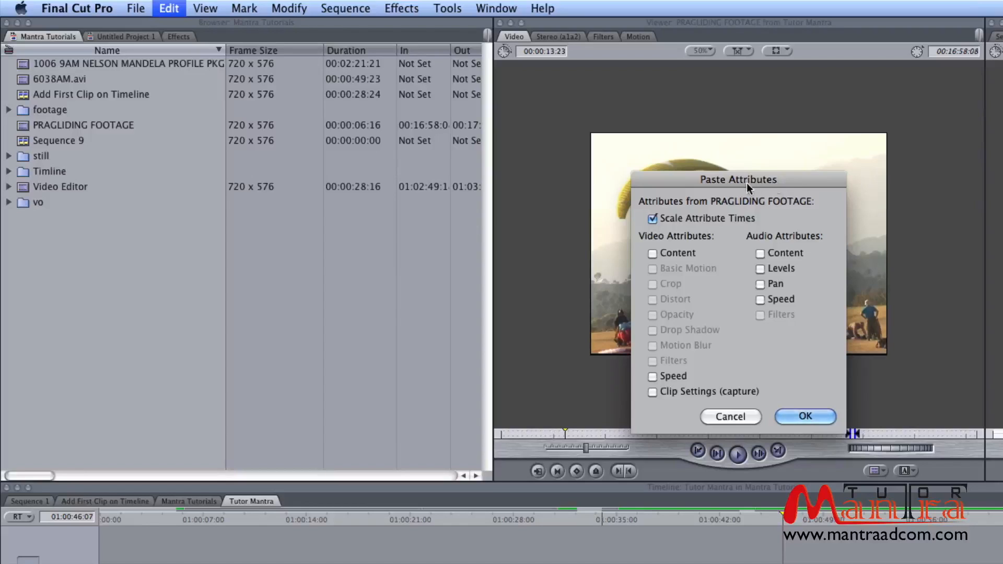
pyautogui.click(663, 375)
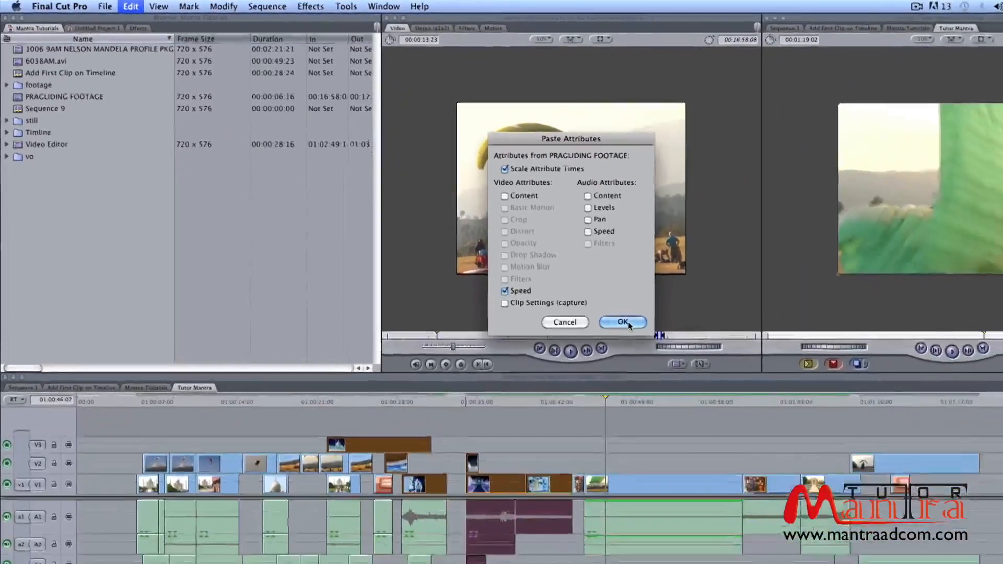
pyautogui.click(695, 359)
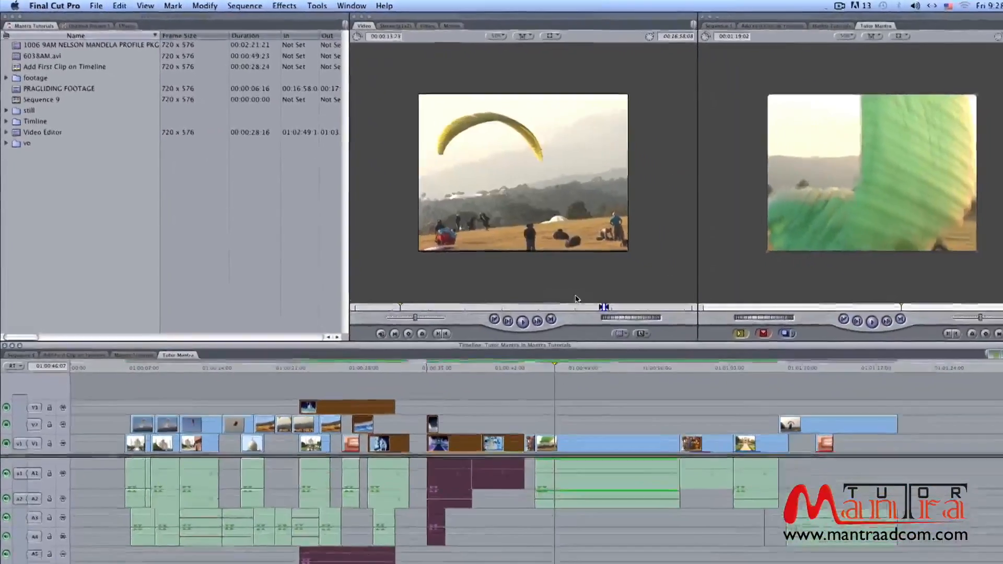
# Step: Play the sequence from two points among the selected clips to check their pasted speed
pyautogui.click(415, 354)
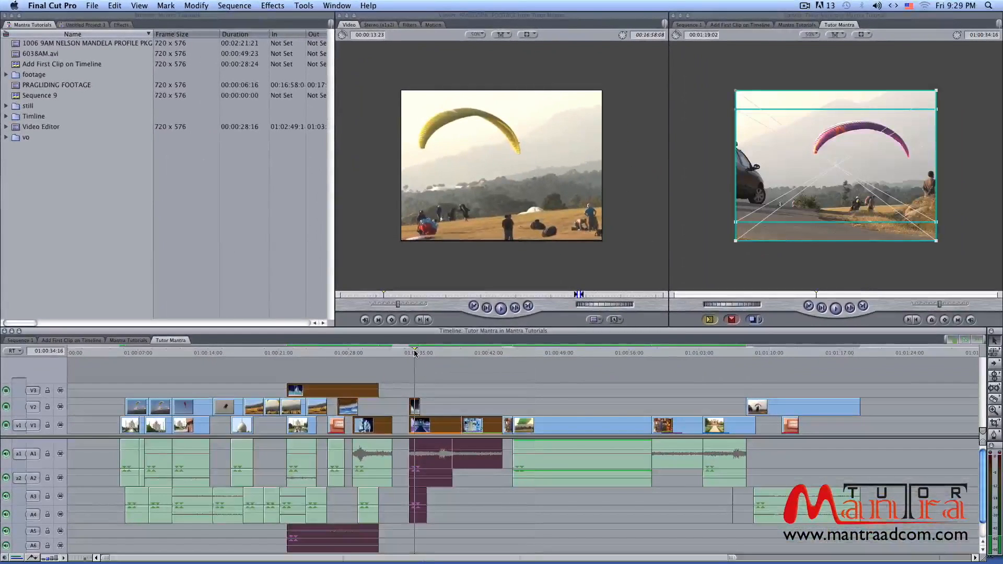
pyautogui.press('space')
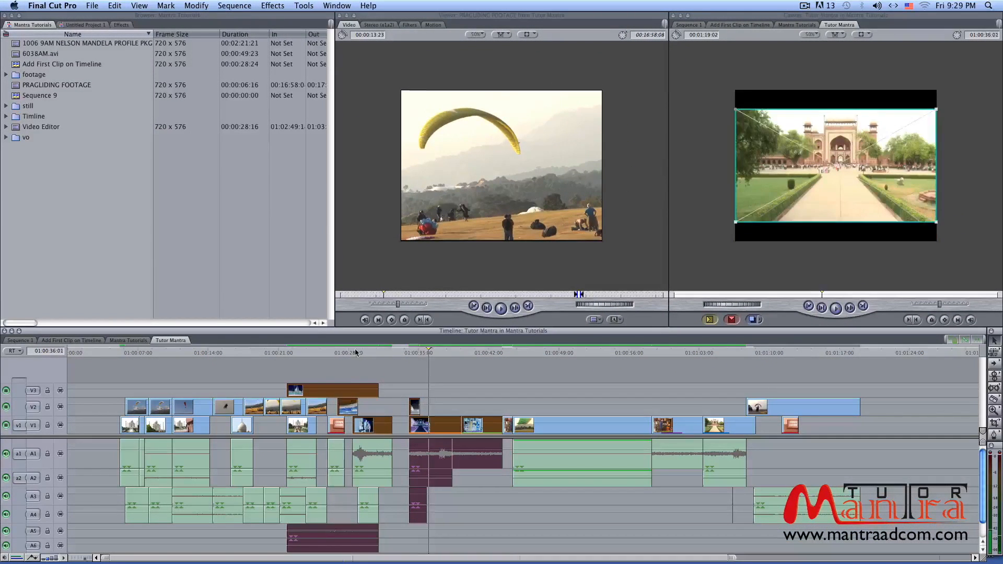
pyautogui.click(346, 354)
pyautogui.press('space')
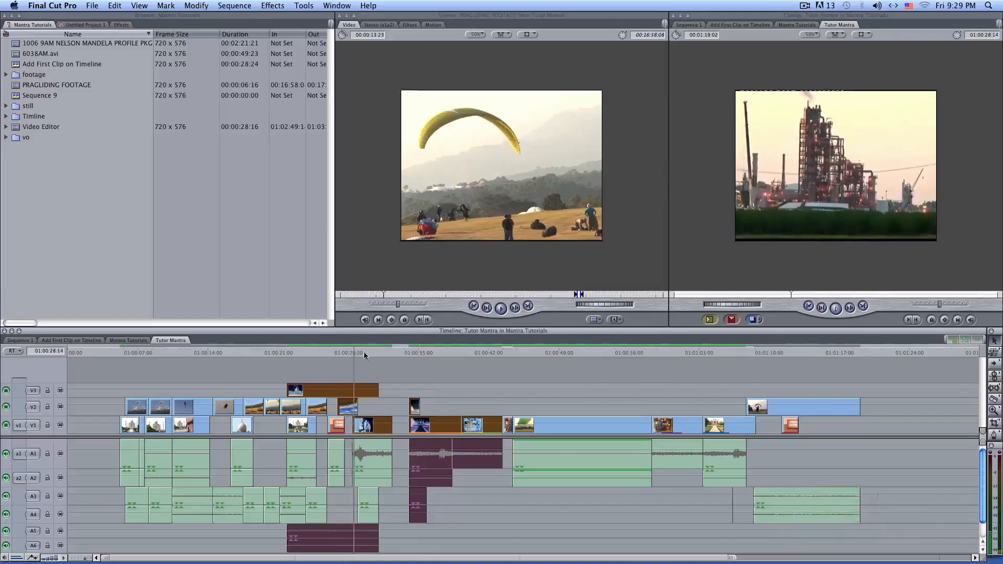